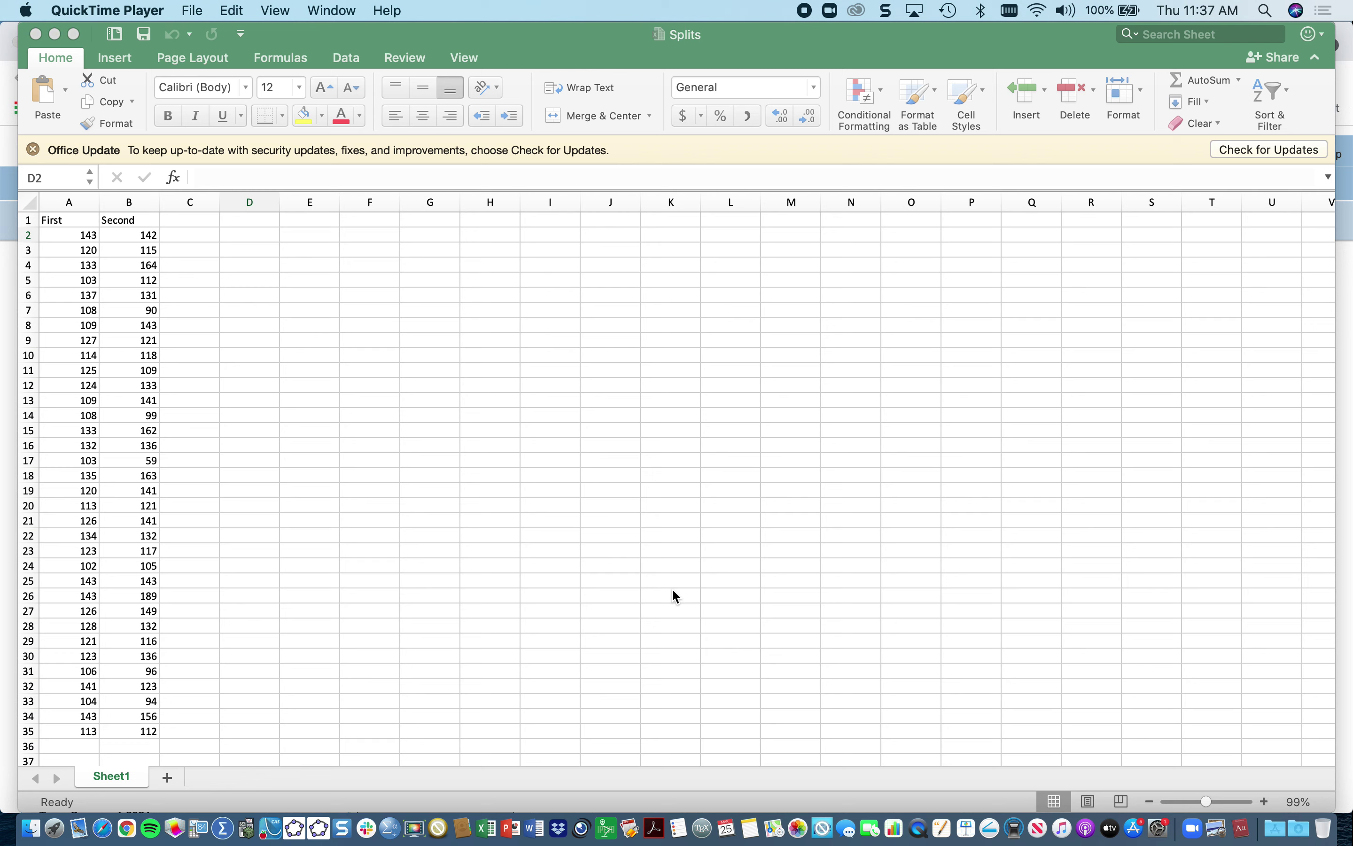
# Switch to Visualizer to review the handwritten null and alternative hypotheses, and return to the Splits workbook in Excel
pyautogui.press('super+Tab')
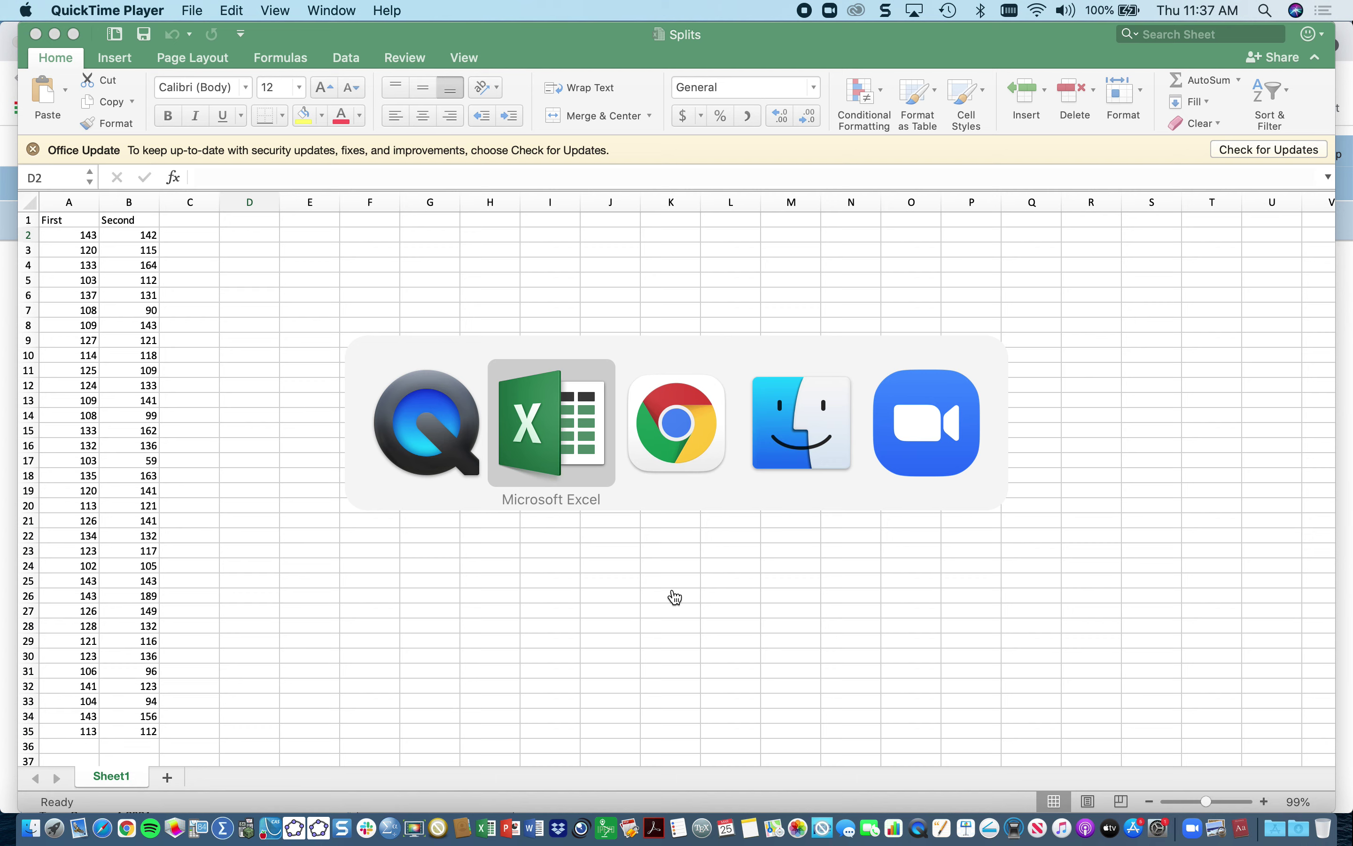
pyautogui.press('super+Tab')
pyautogui.press('super+Tab')
pyautogui.press('super+Tab')
pyautogui.press('super+Tab')
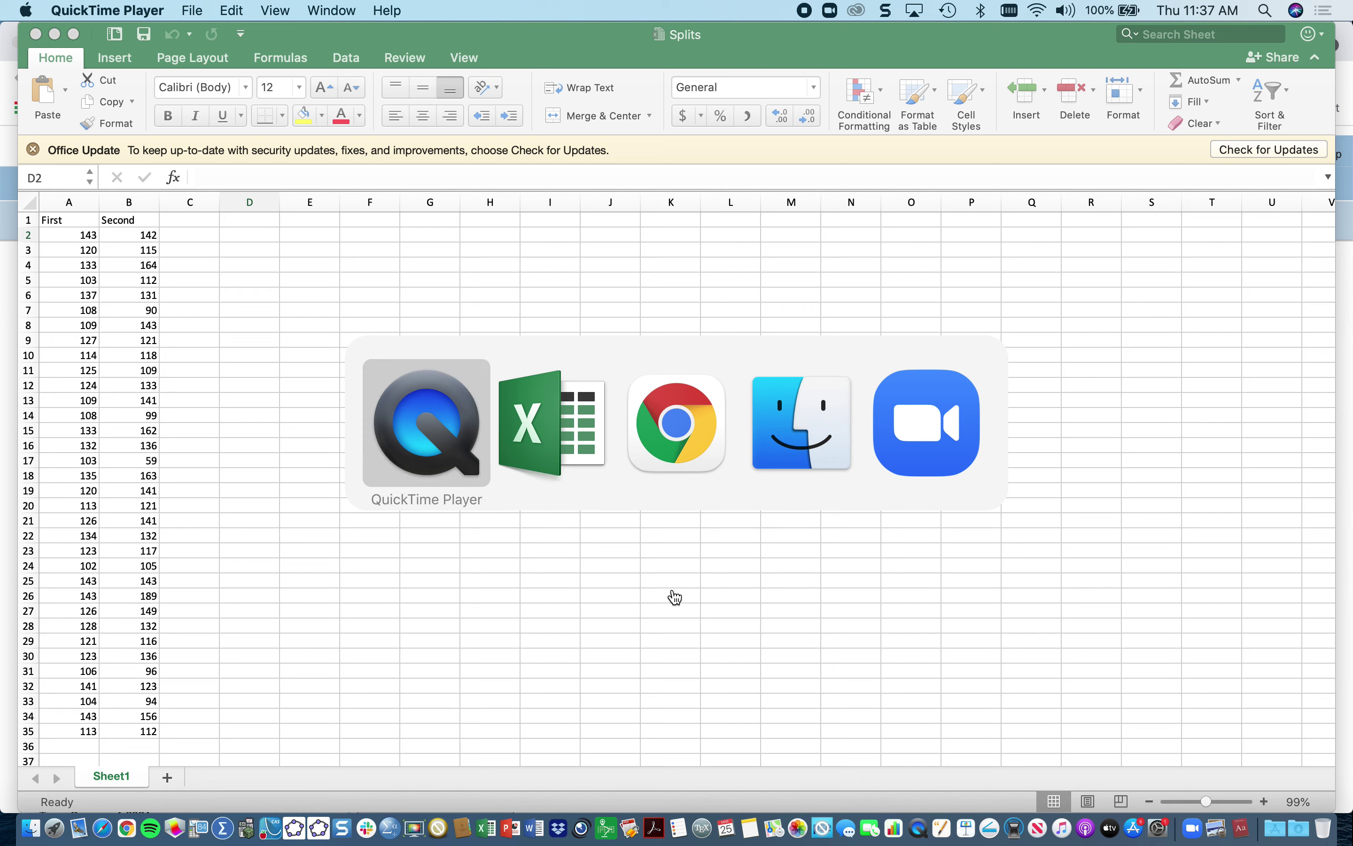
pyautogui.press('super+Tab')
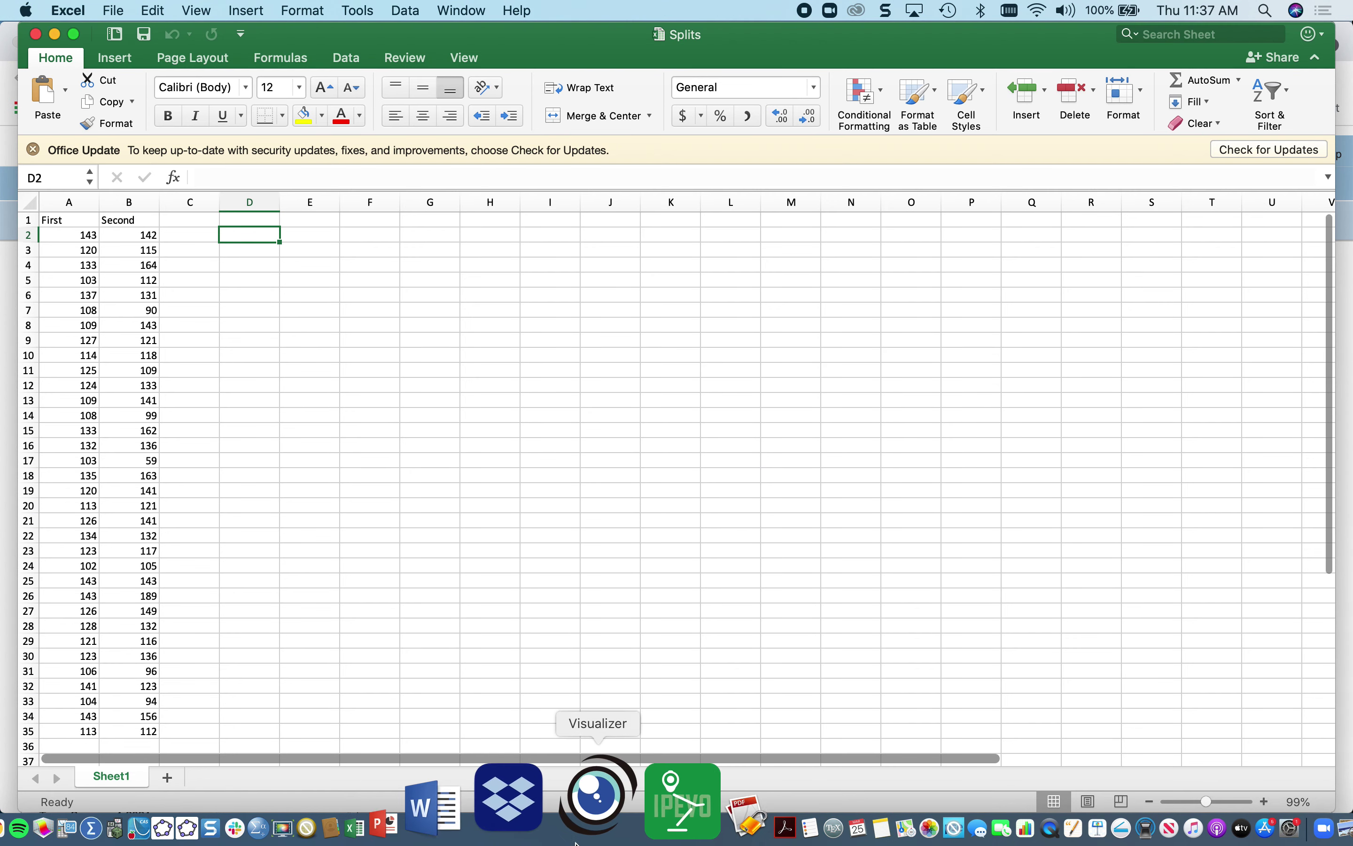
pyautogui.click(576, 839)
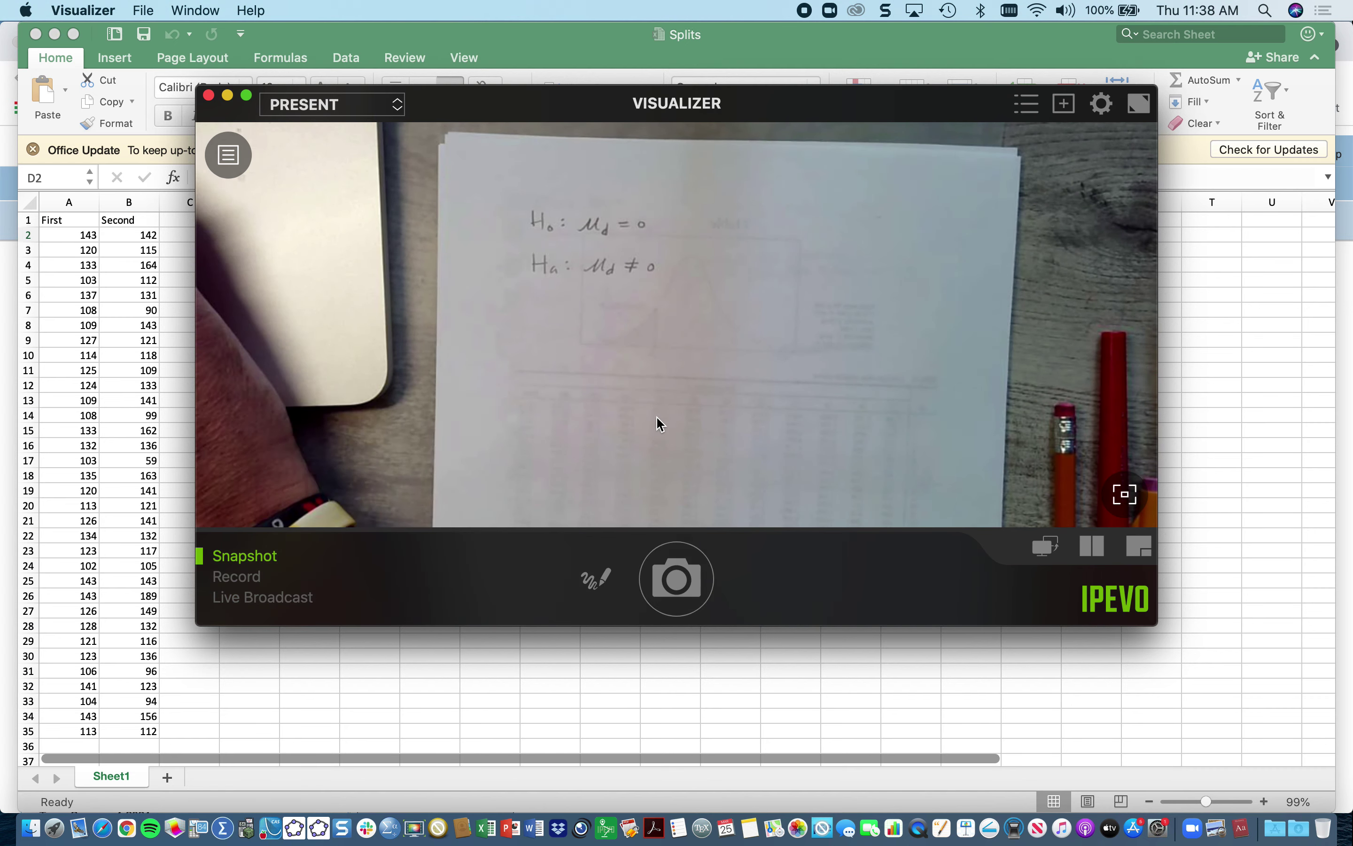
pyautogui.click(517, 658)
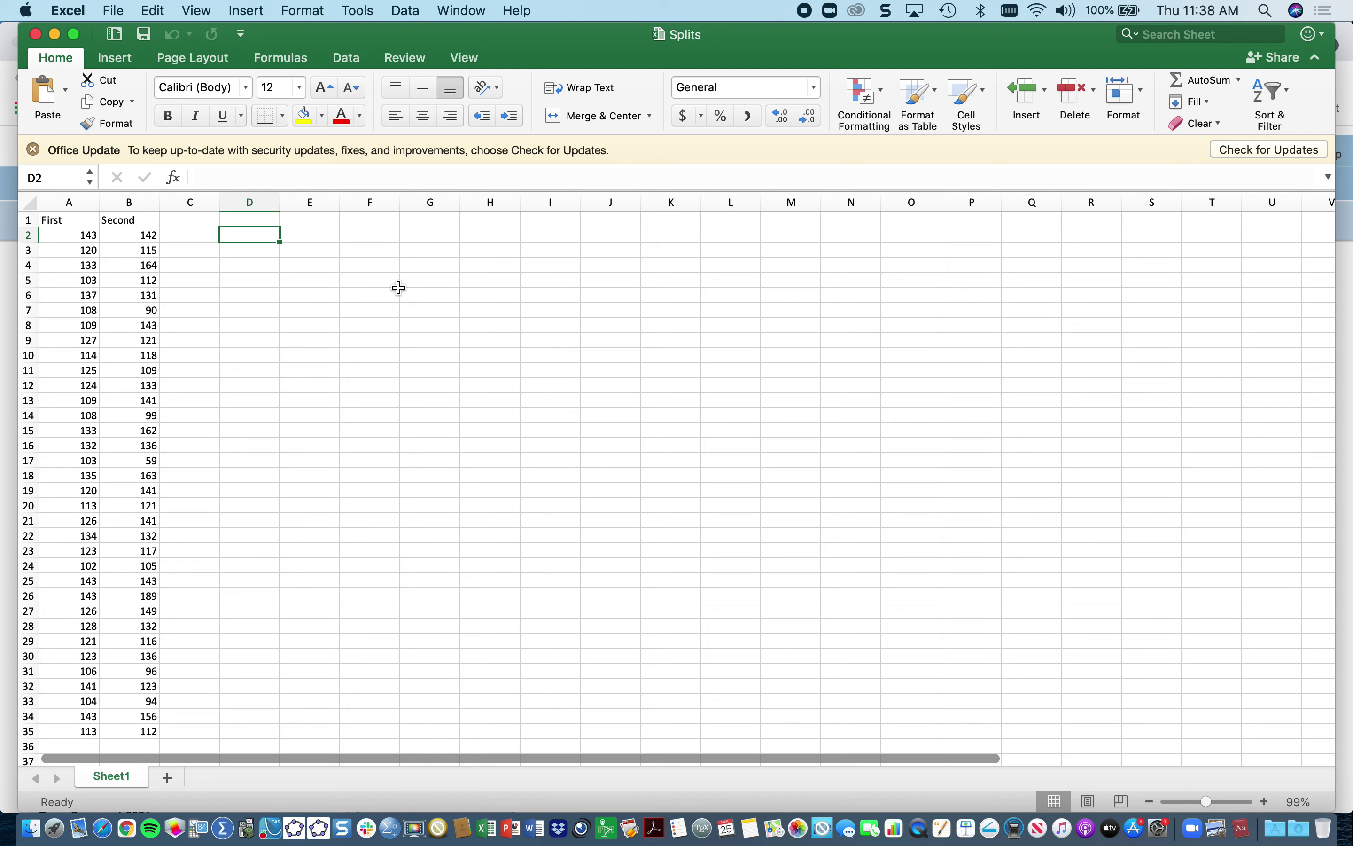
# Make sure the Analysis ToolPak add-in is enabled
pyautogui.click(358, 11)
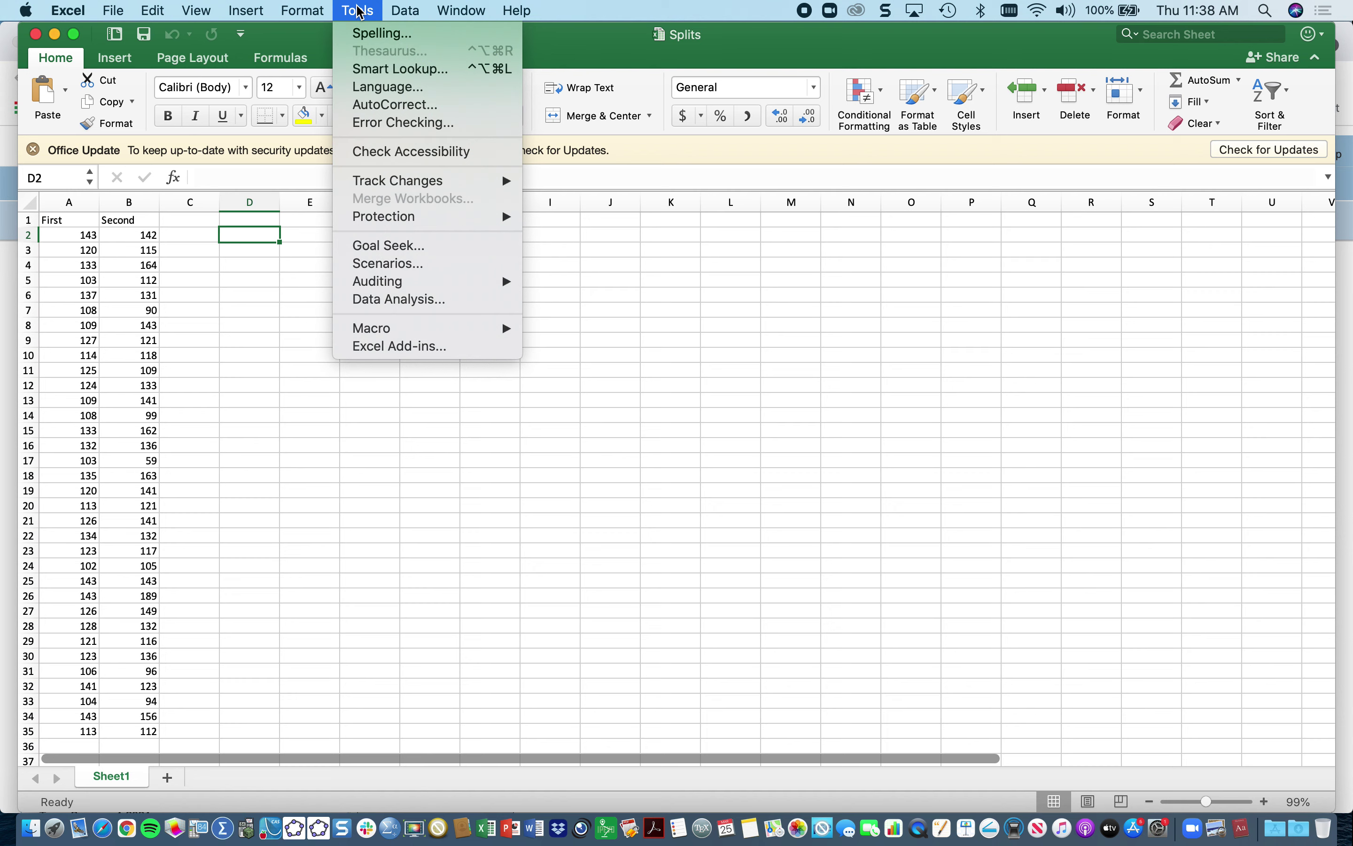
pyautogui.click(388, 346)
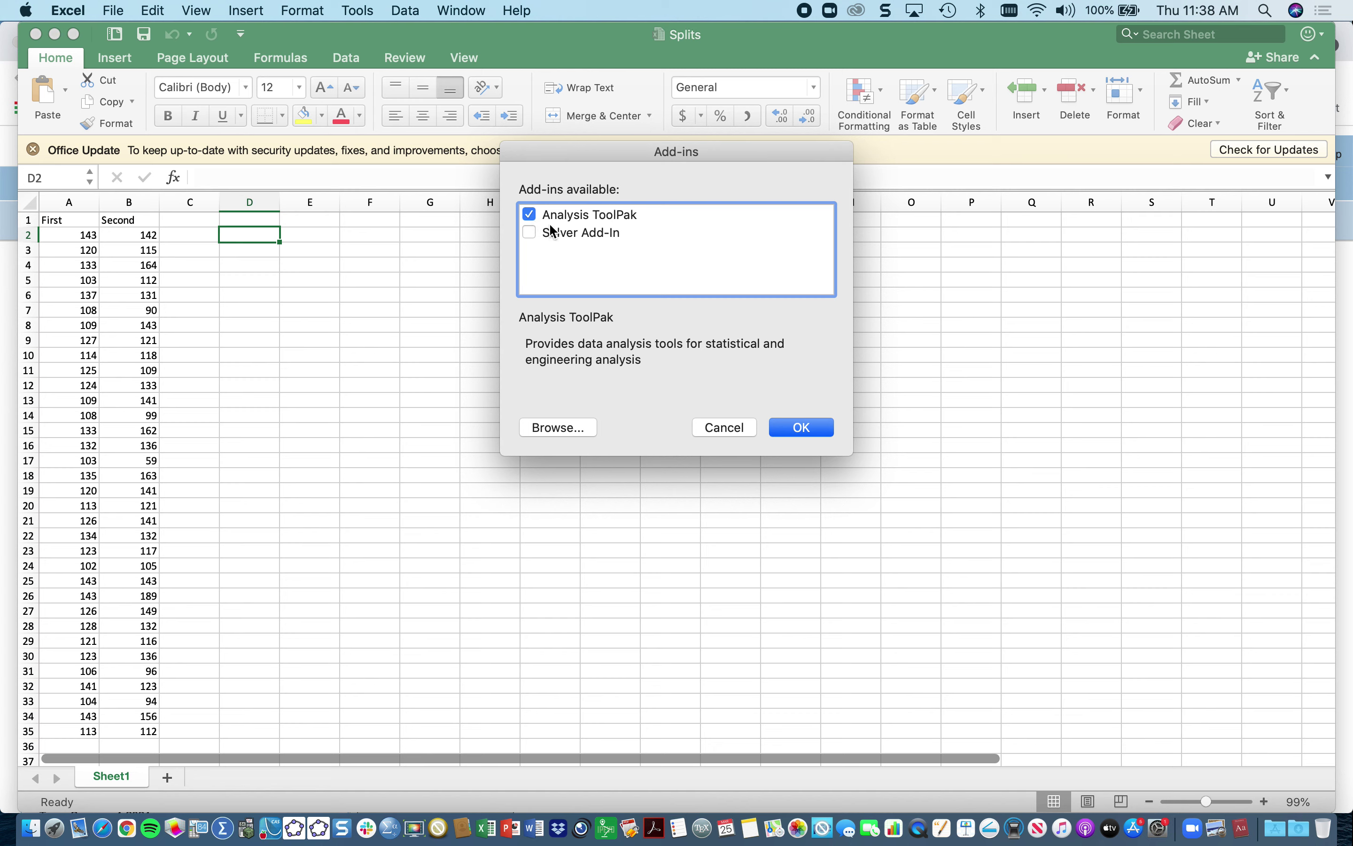
pyautogui.click(531, 217)
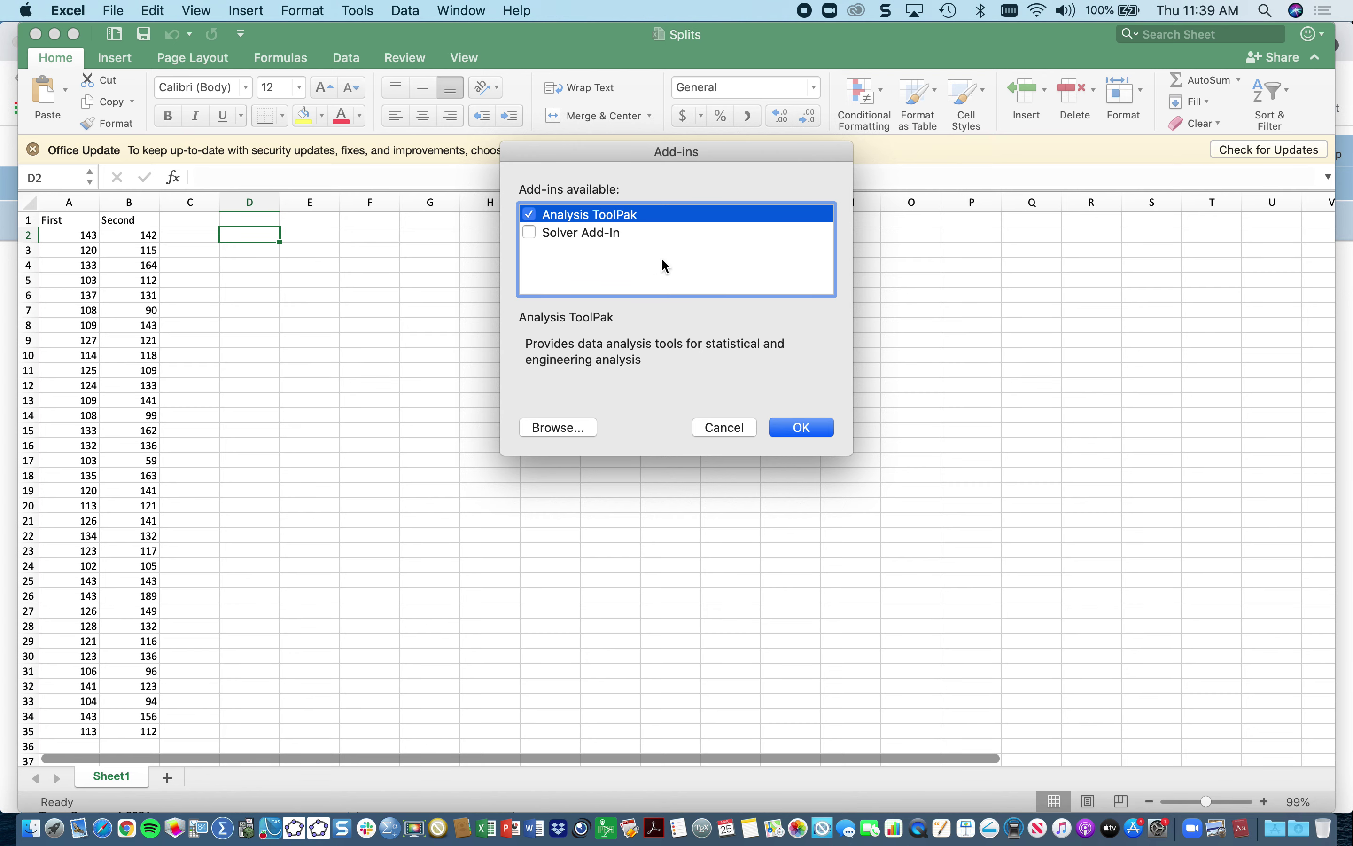
pyautogui.click(799, 432)
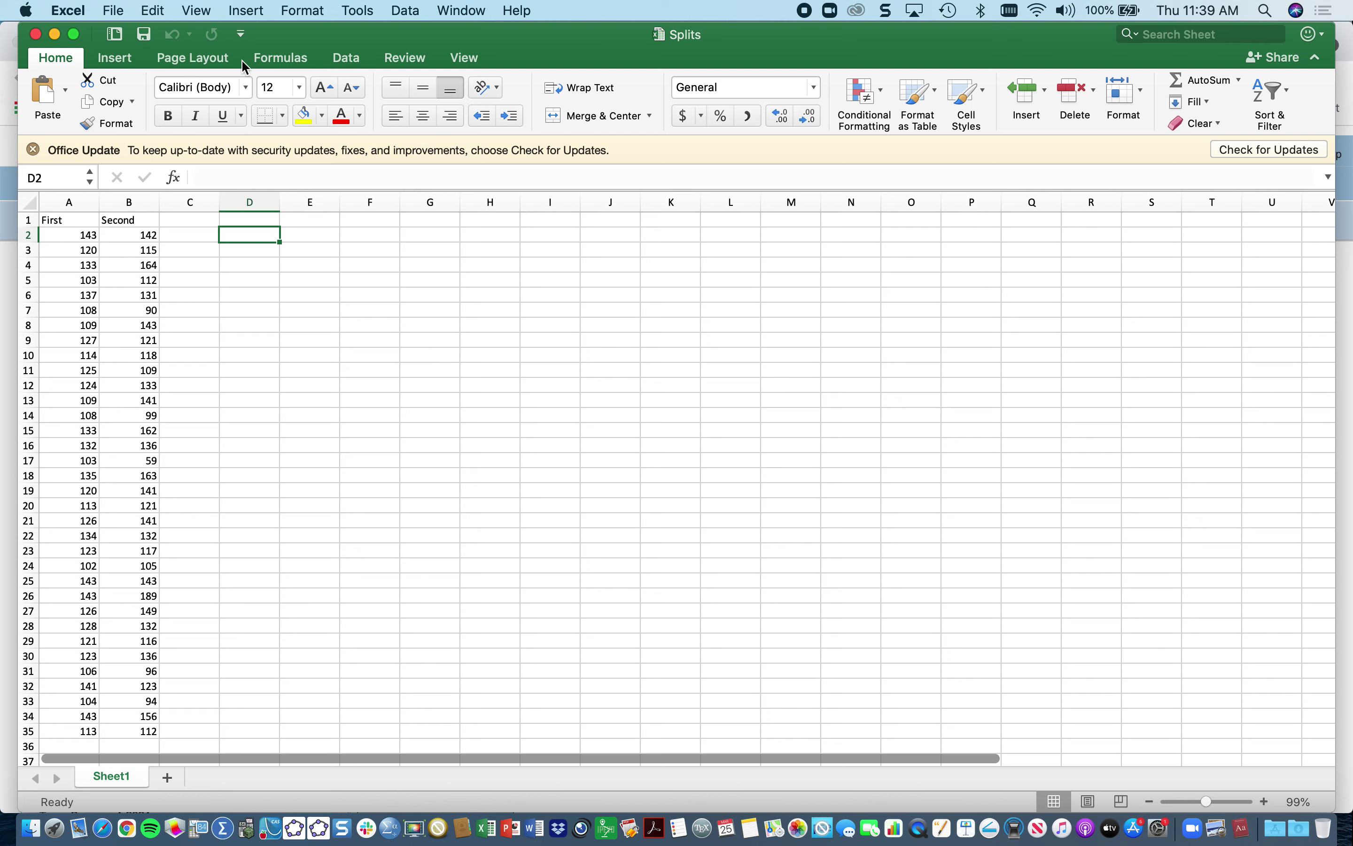
# Start a paired two-sample t-test for means with A2:A35 as Variable 1 and B2:B35 as Variable 2
pyautogui.click(347, 58)
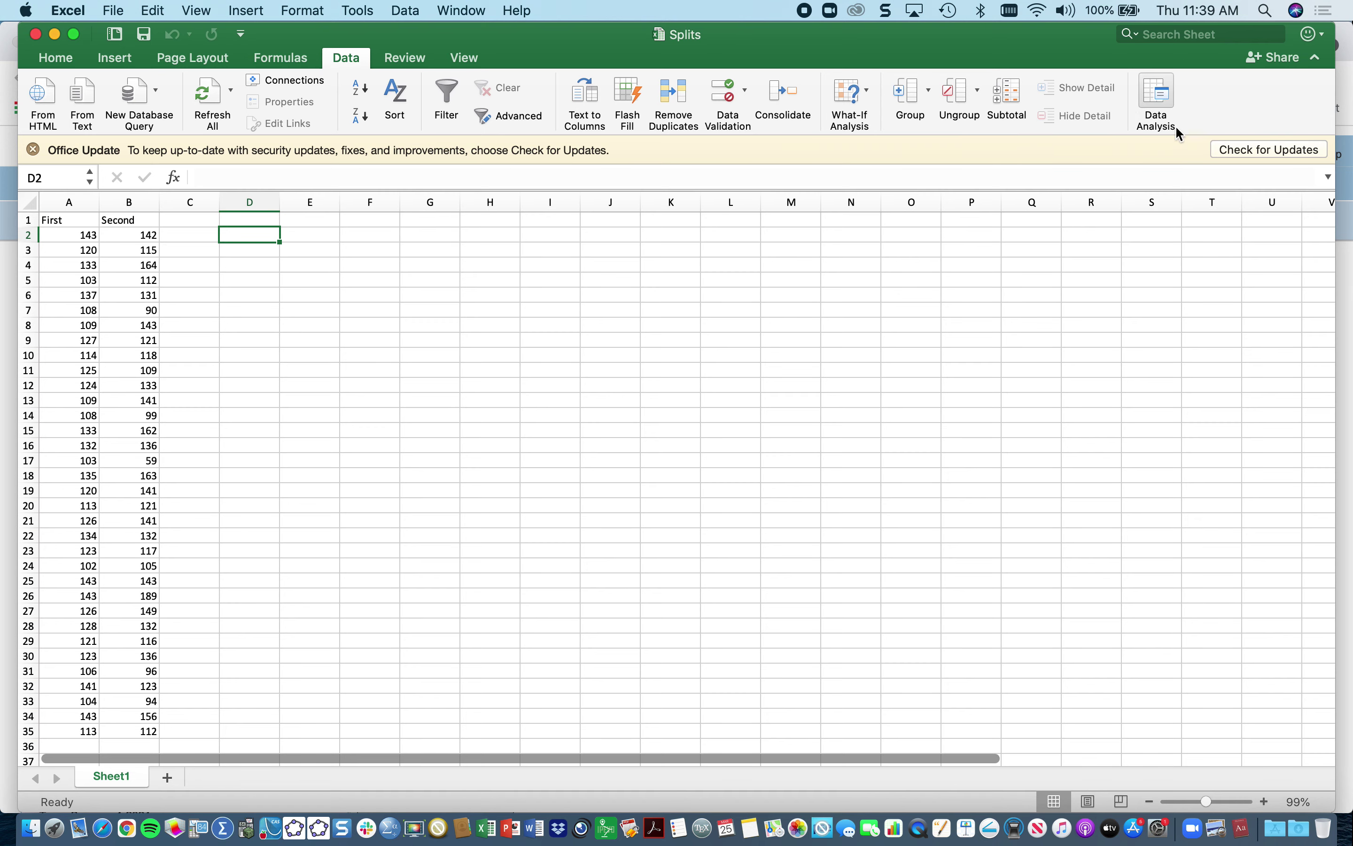
pyautogui.click(1153, 96)
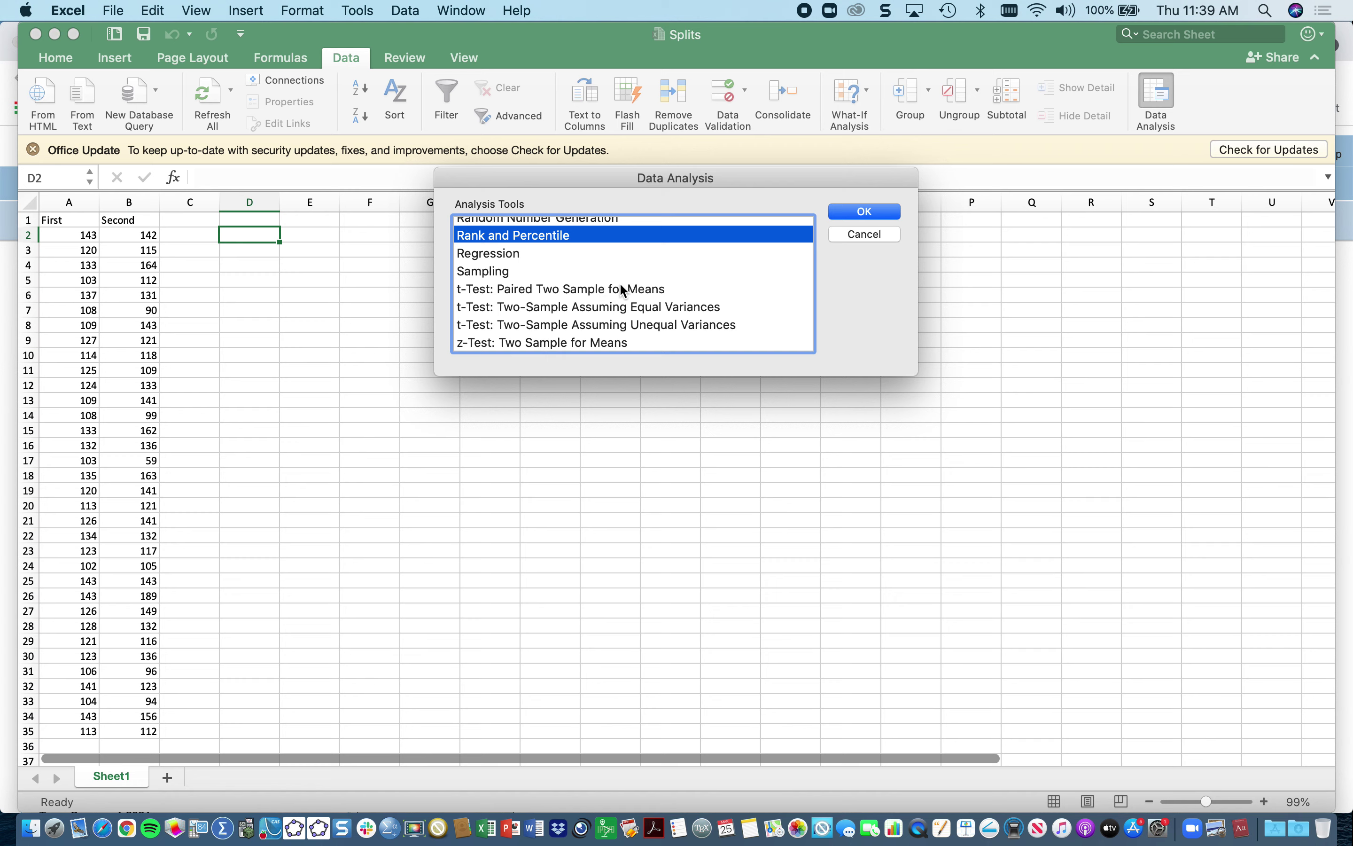
pyautogui.click(515, 291)
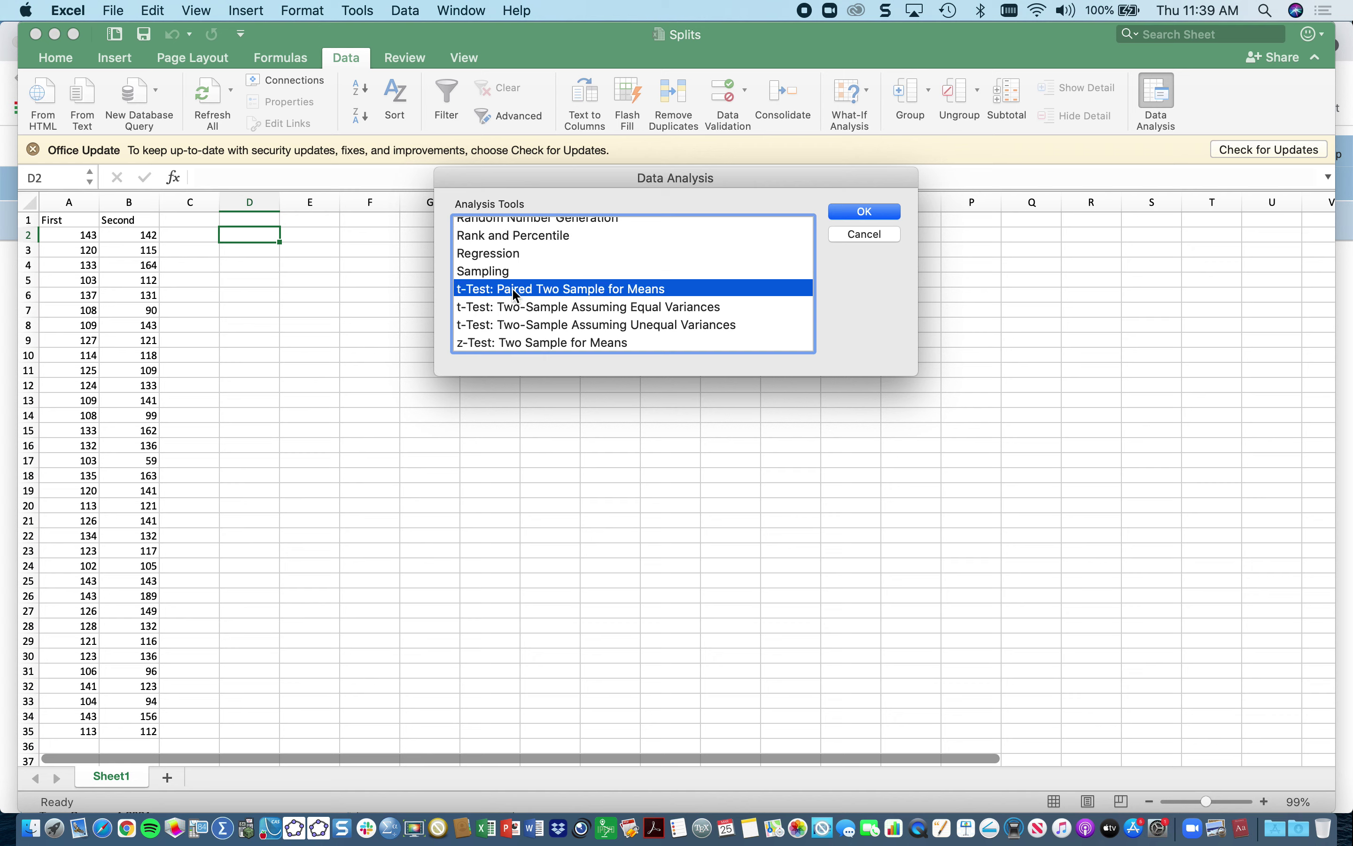
pyautogui.click(862, 213)
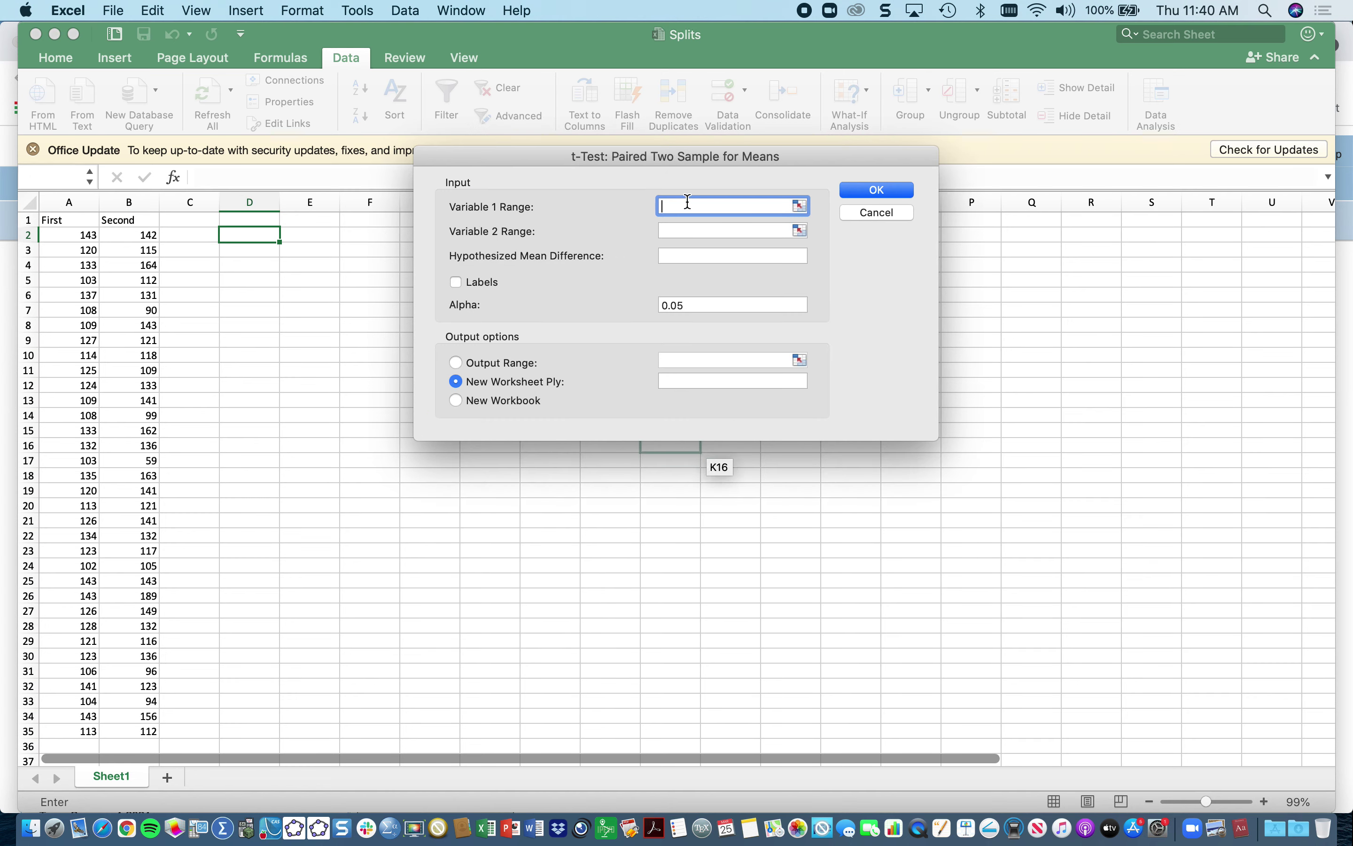
pyautogui.click(65, 234)
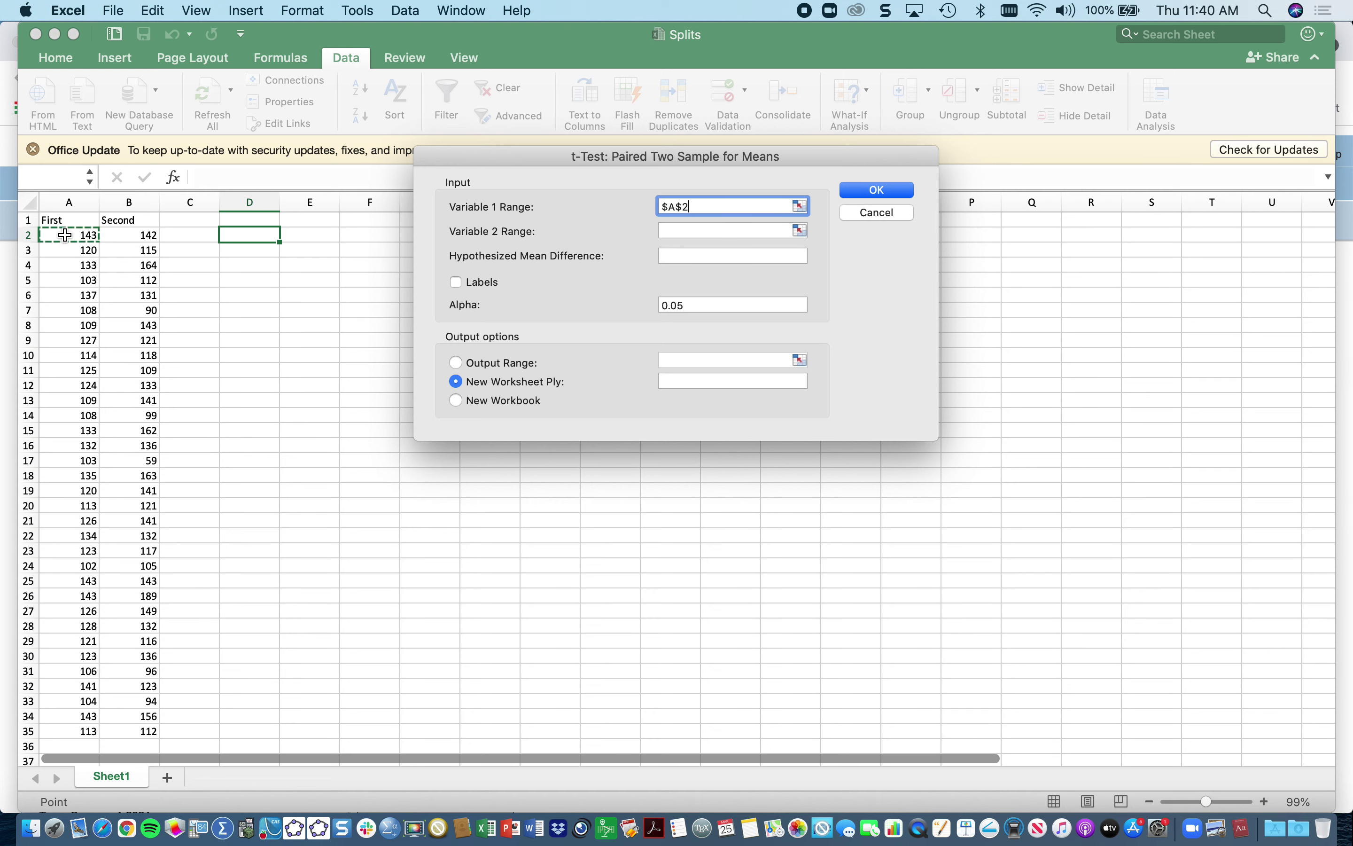
pyautogui.moveTo(65, 235); pyautogui.dragTo(39, 730)
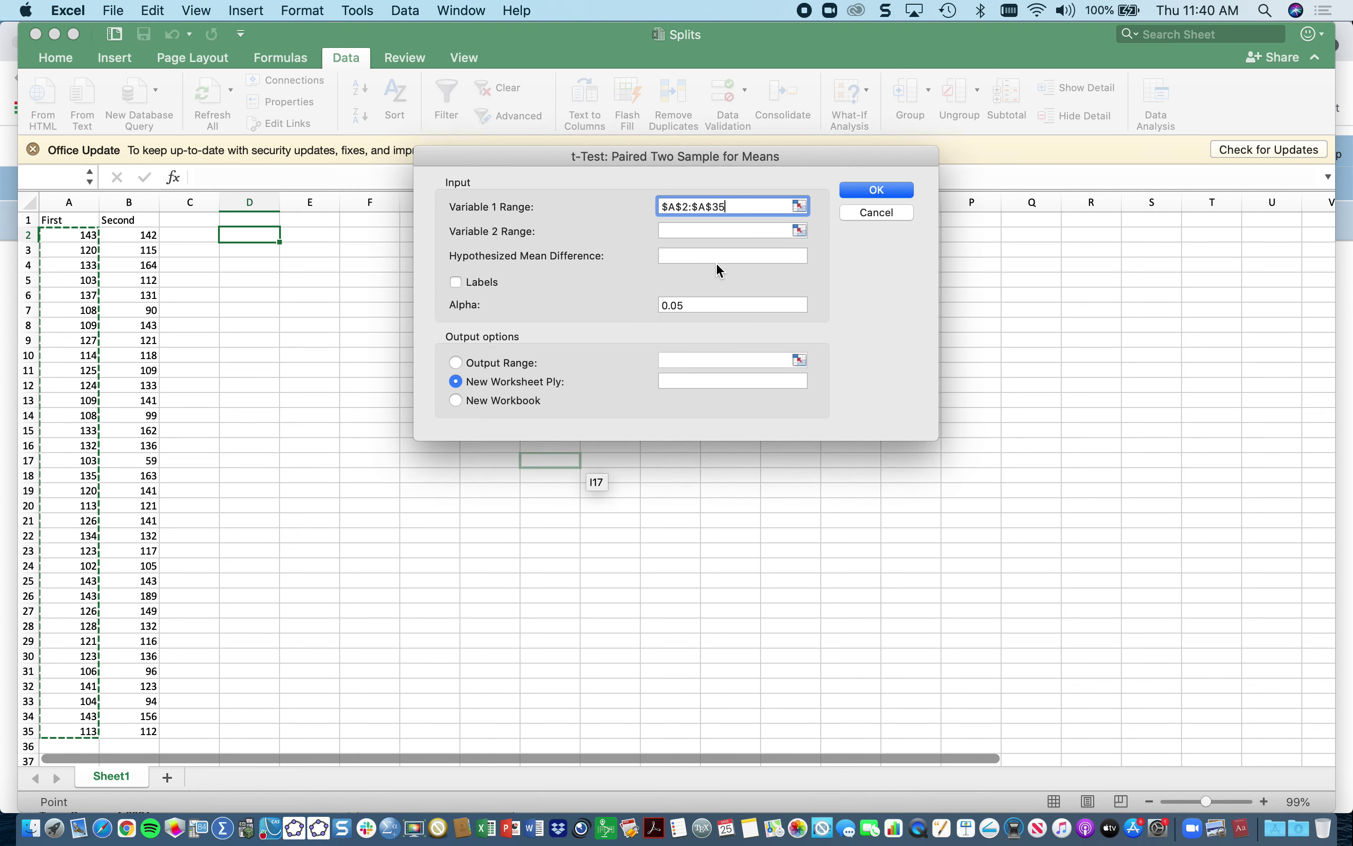
pyautogui.click(704, 229)
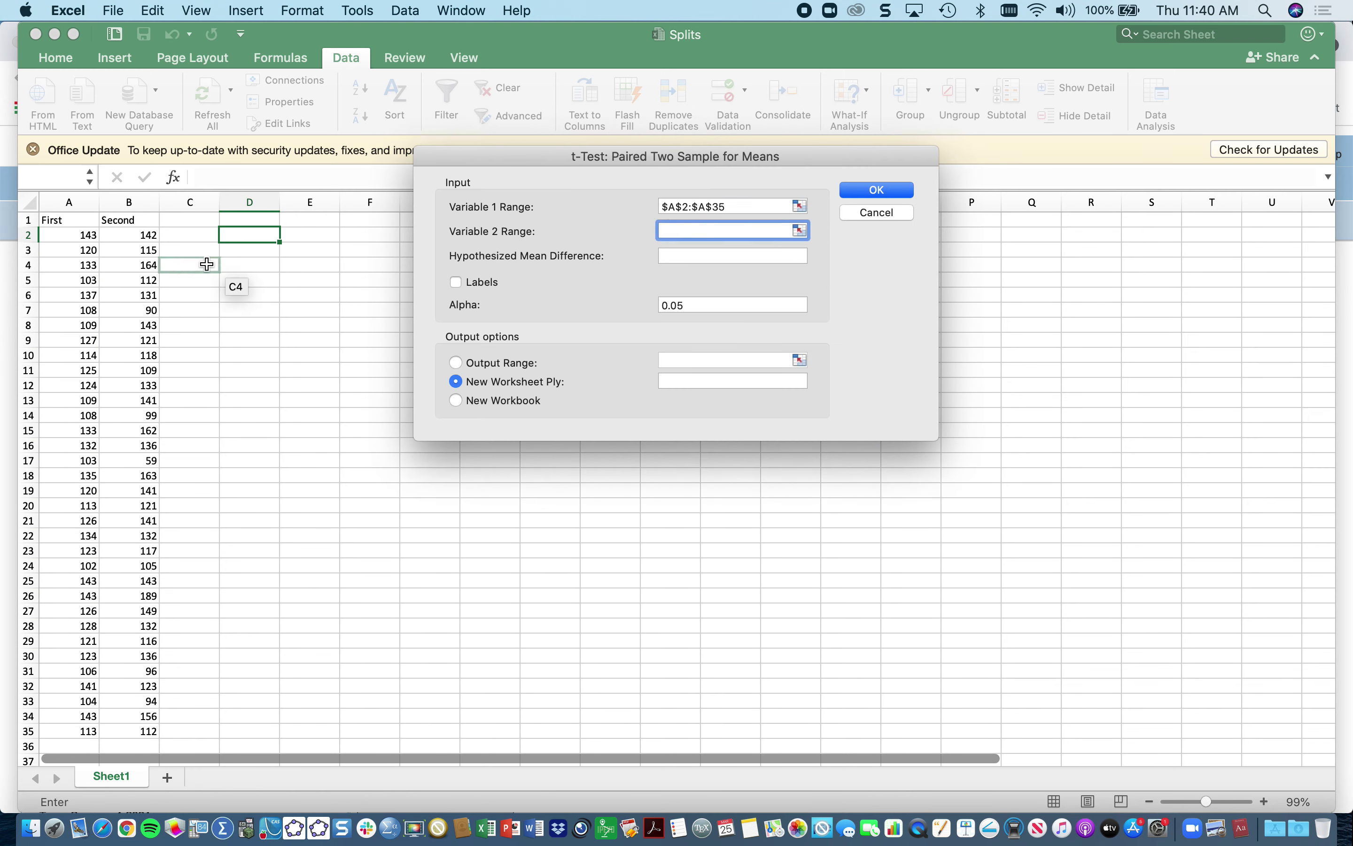
pyautogui.moveTo(135, 235); pyautogui.dragTo(124, 729)
pyautogui.moveTo(124, 729); pyautogui.dragTo(123, 731)
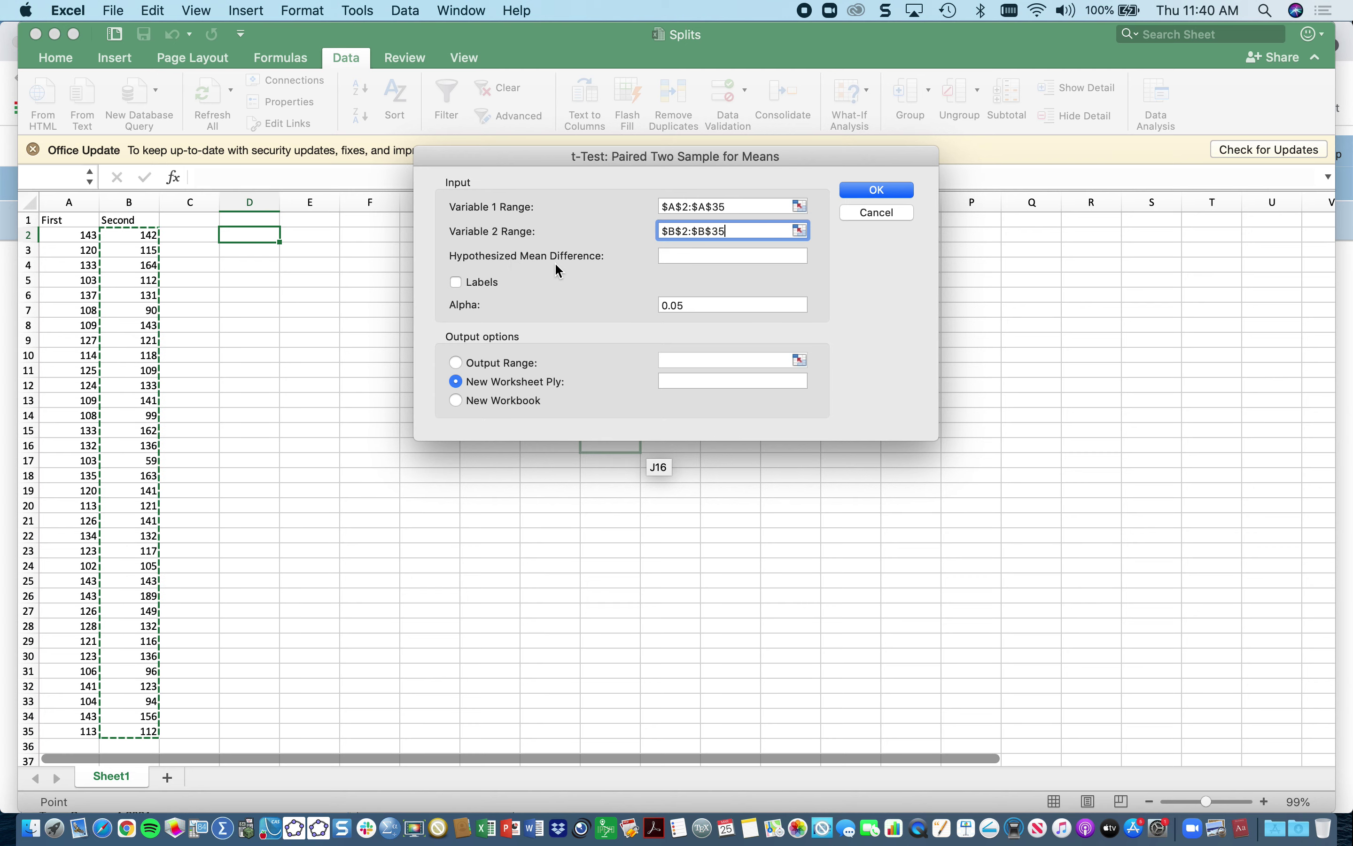
# Check the hypotheses in Visualizer, set the hypothesized mean difference to 0, and run the t-test with output starting at D2
pyautogui.press('super+Tab')
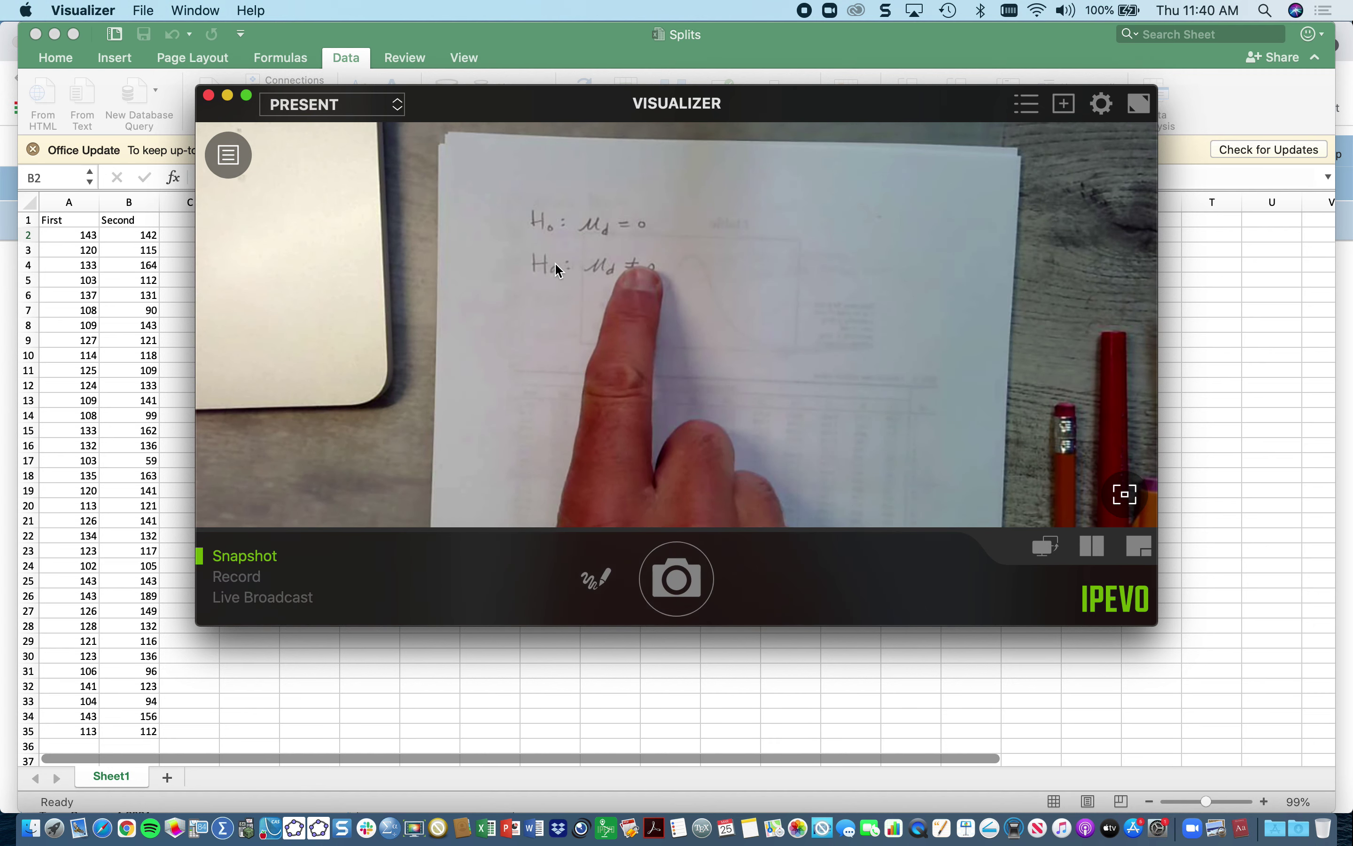
pyautogui.press('super+Tab')
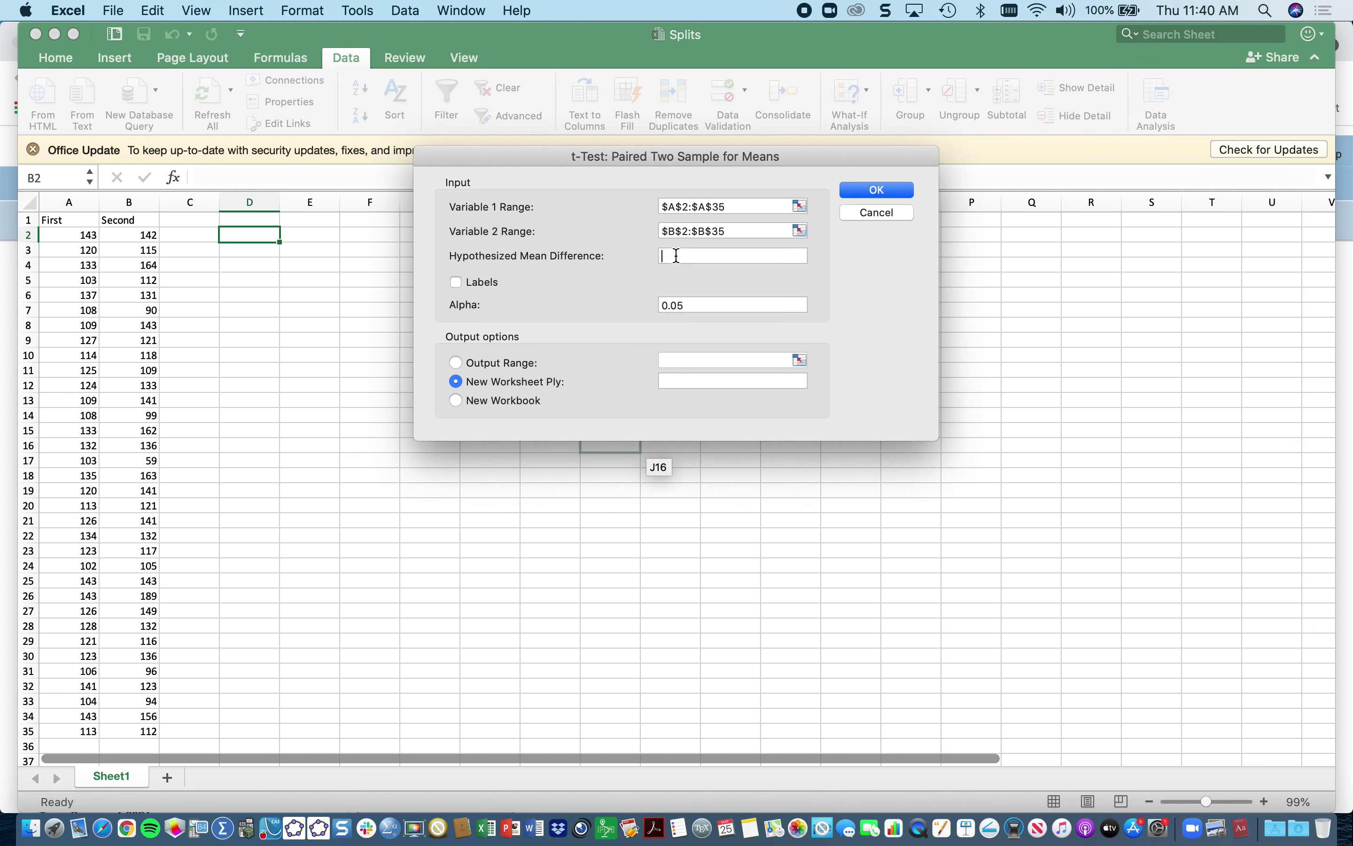
pyautogui.click(676, 256)
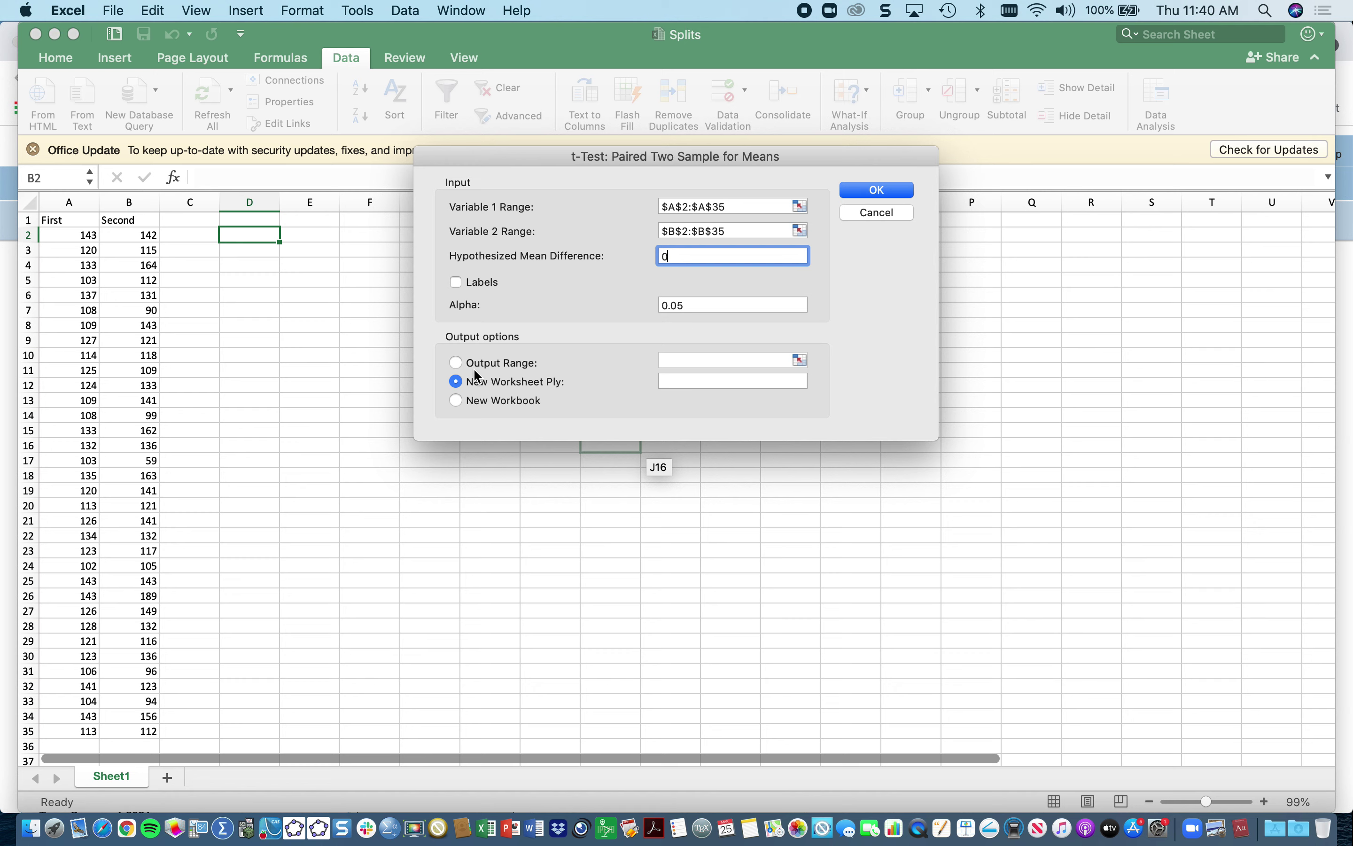
pyautogui.click(456, 363)
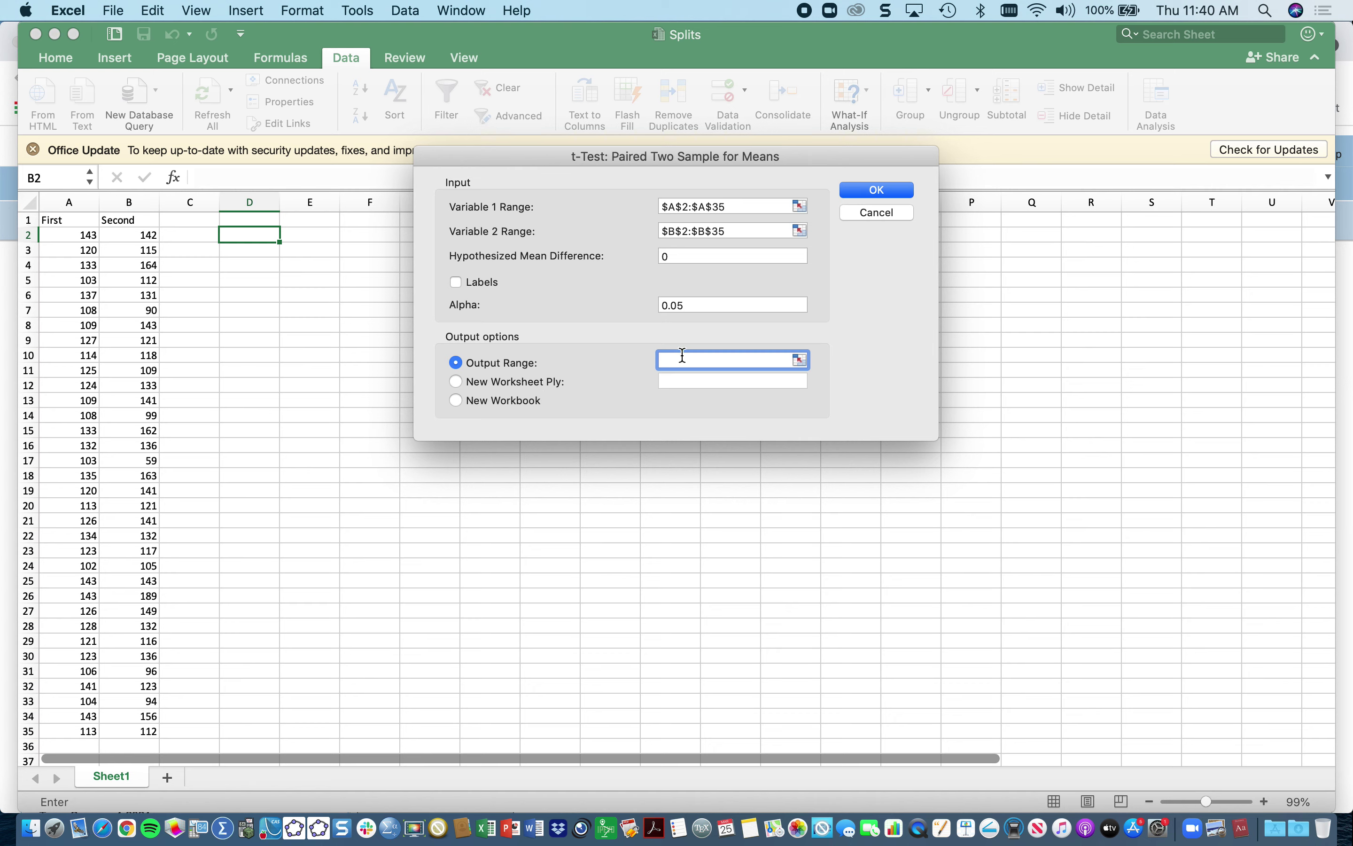
pyautogui.click(253, 235)
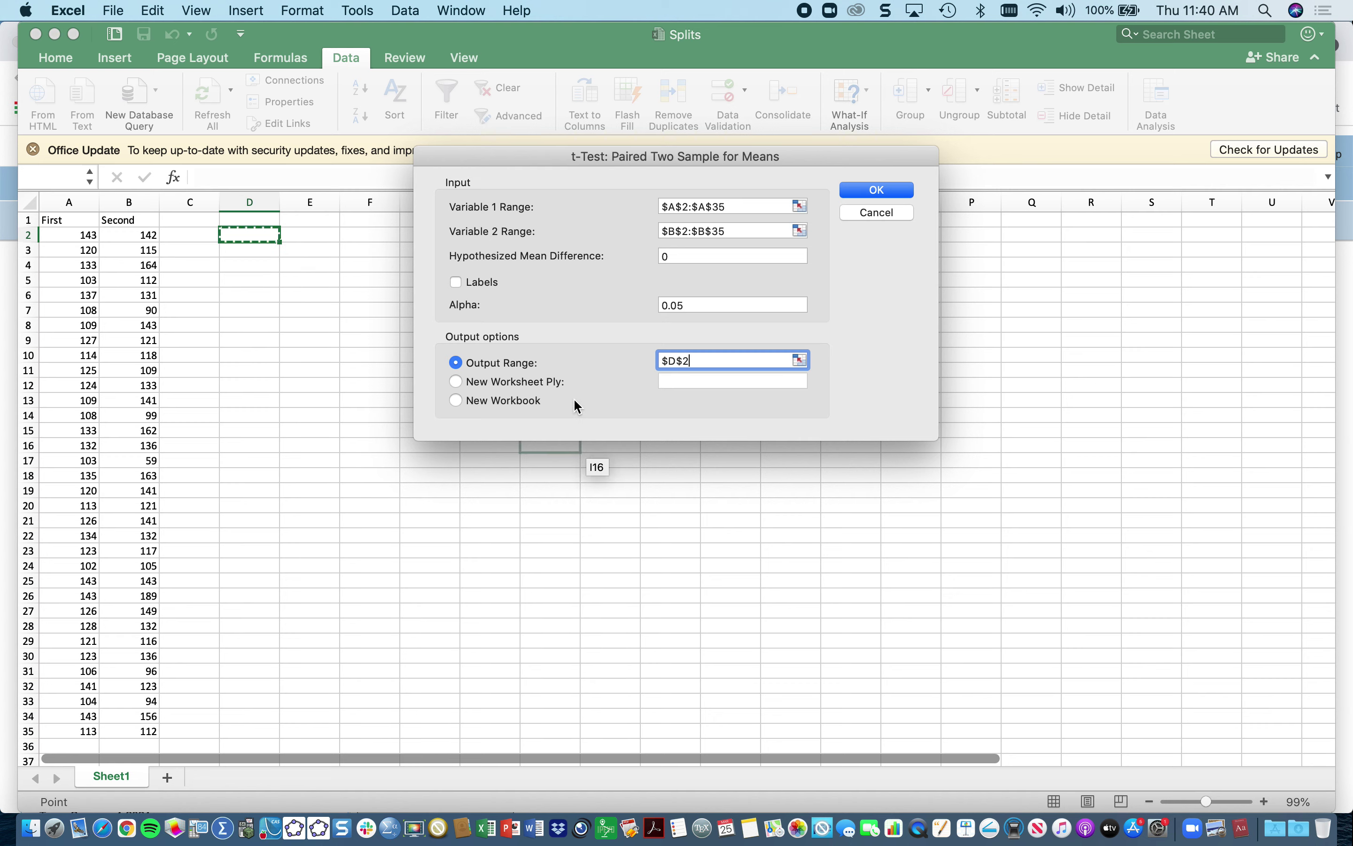
pyautogui.click(876, 190)
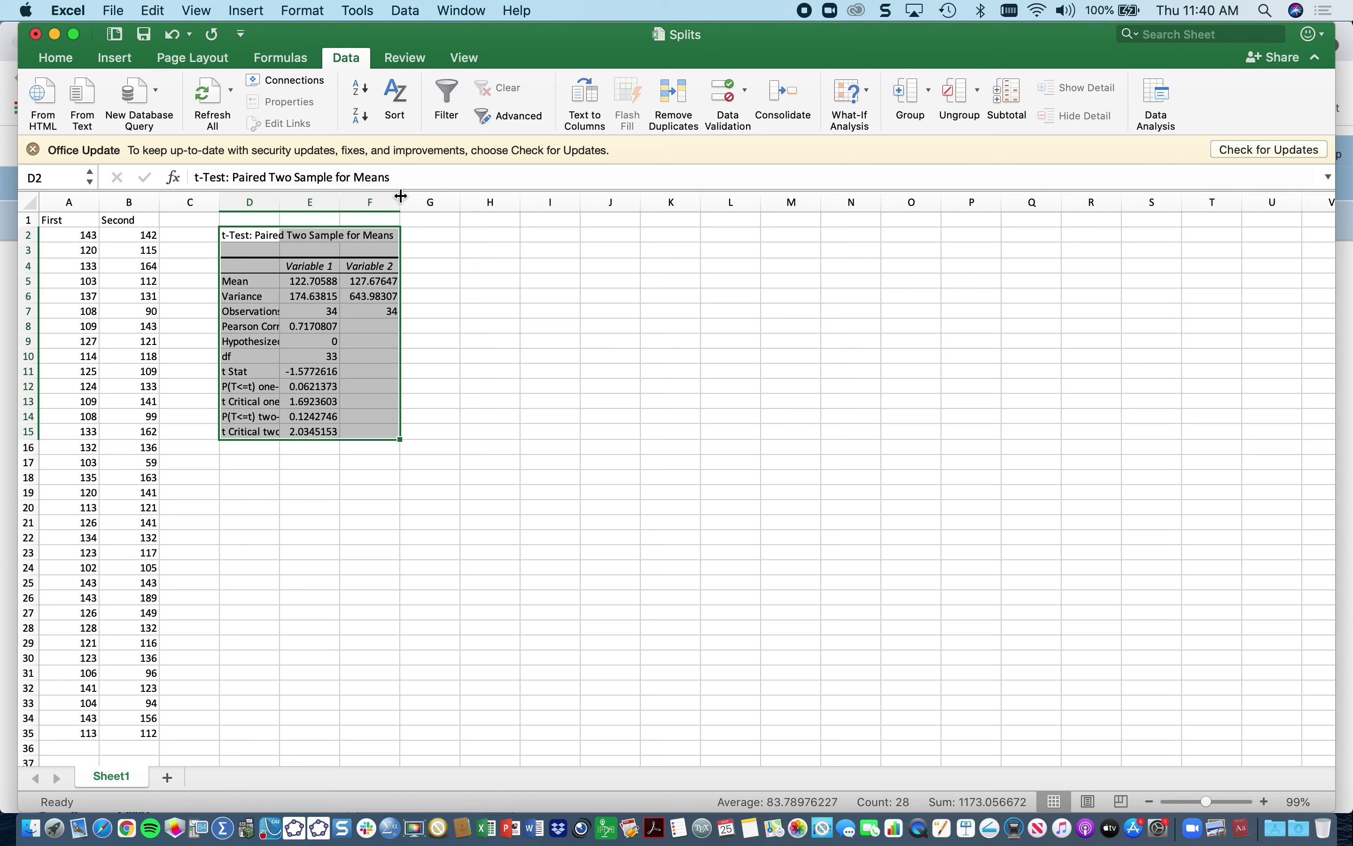
# Widen columns D through F to one equal width for the t-test labels and values
pyautogui.moveTo(399, 198); pyautogui.dragTo(477, 201)
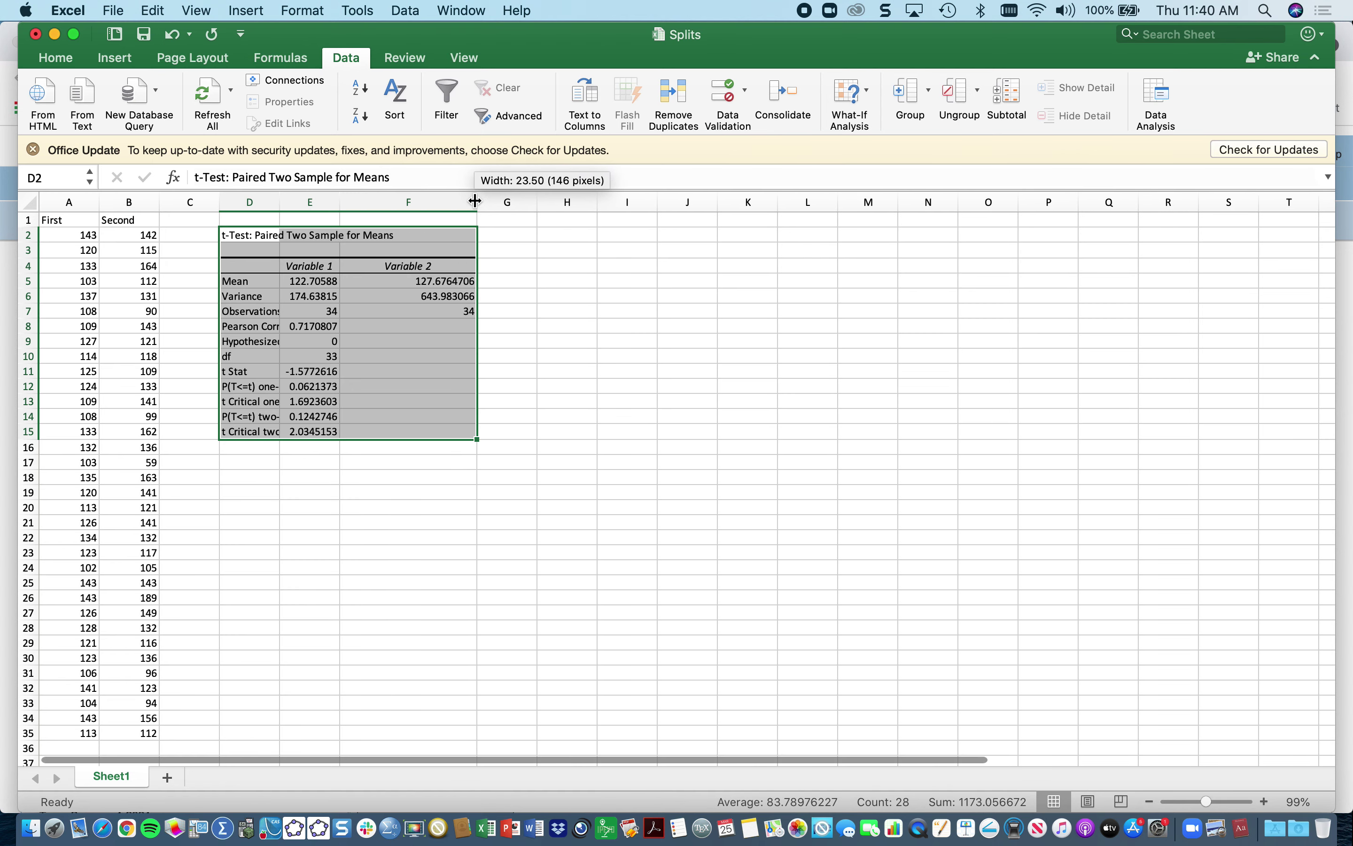
pyautogui.moveTo(250, 204); pyautogui.dragTo(411, 203)
pyautogui.moveTo(477, 202); pyautogui.dragTo(536, 203)
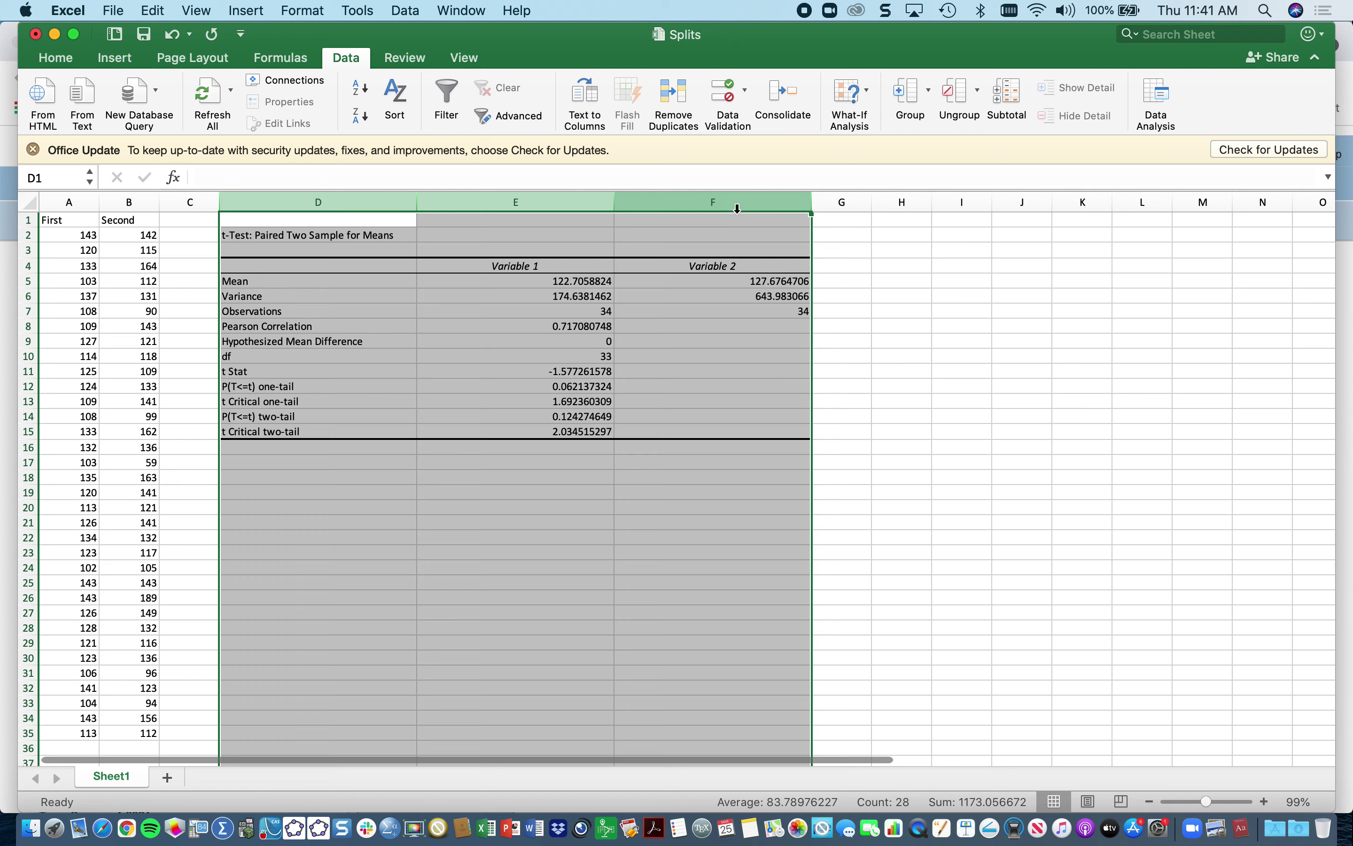
pyautogui.moveTo(807, 197); pyautogui.dragTo(723, 199)
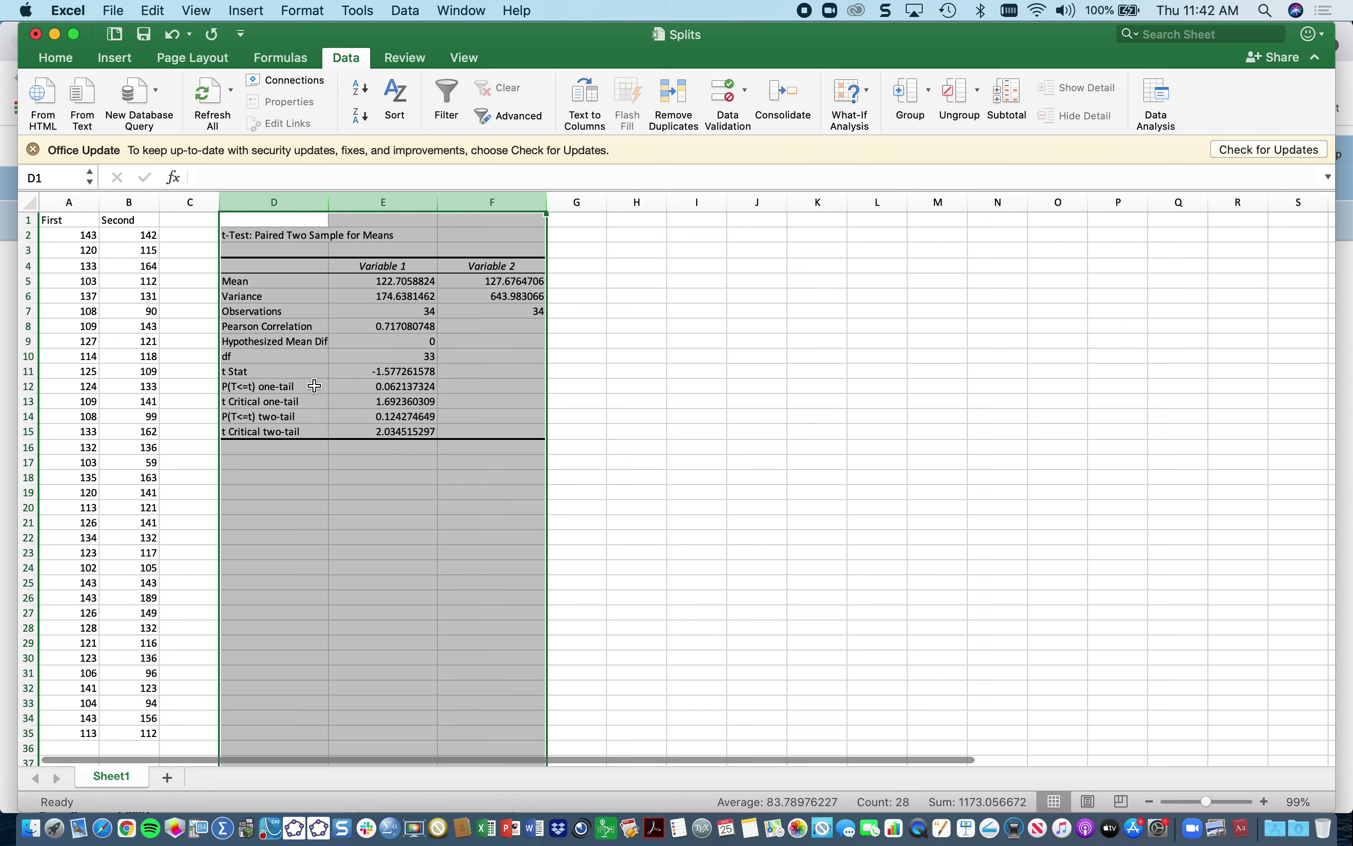
# Examine the one-tail and two-tail critical values and p-value rows, comparing them with the handwritten hypotheses in Visualizer
pyautogui.click(291, 403)
pyautogui.click(371, 406)
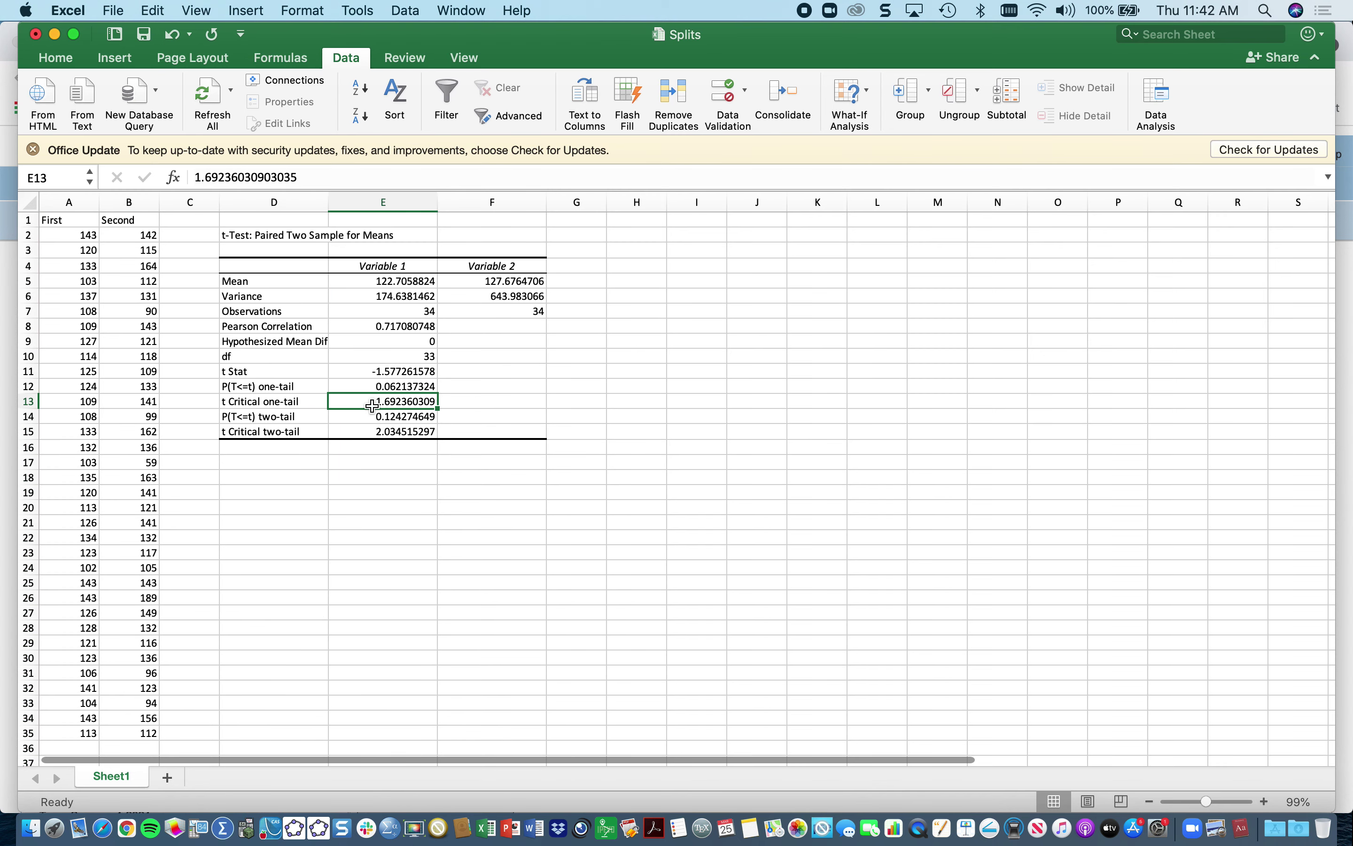
pyautogui.click(373, 433)
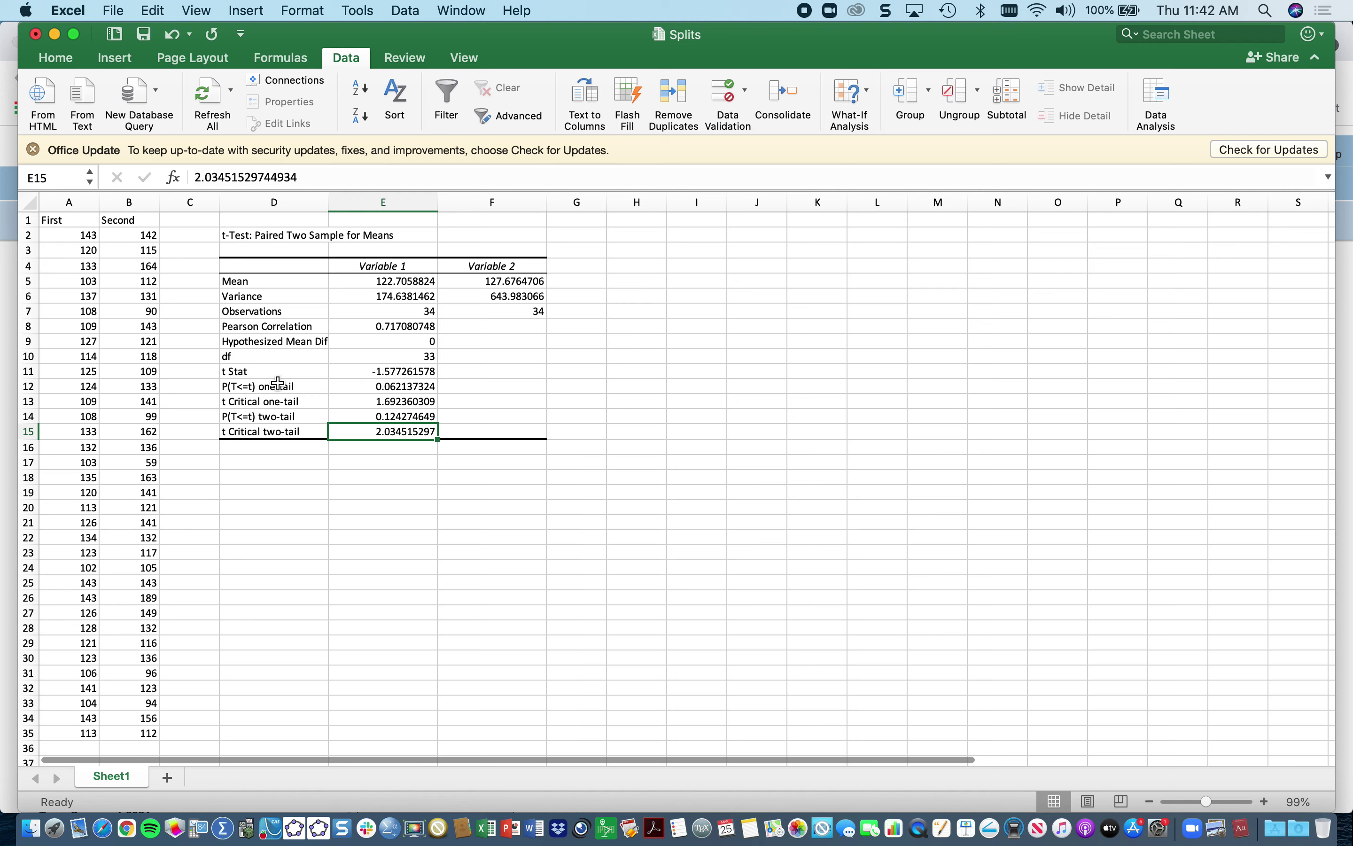
pyautogui.click(252, 389)
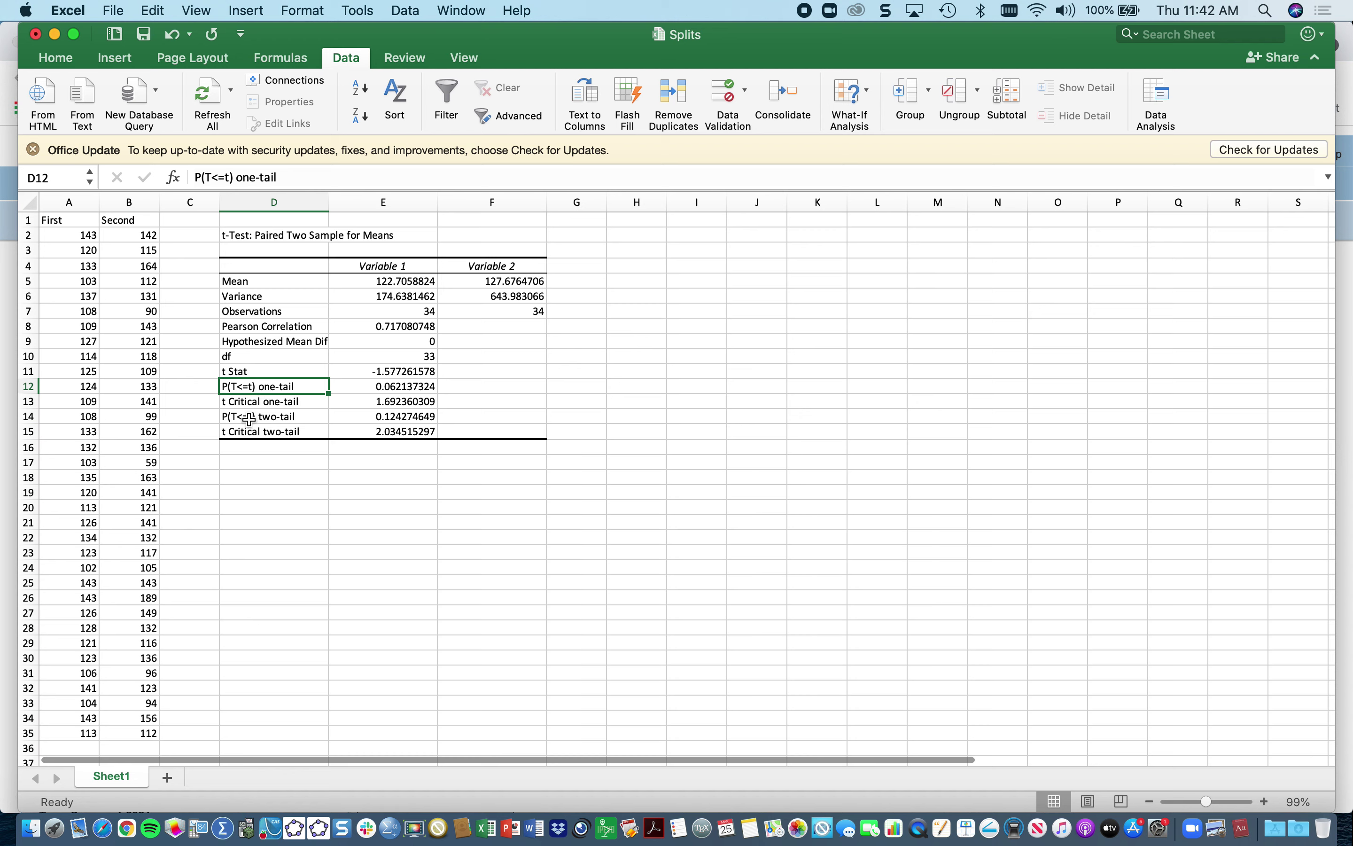
pyautogui.click(304, 417)
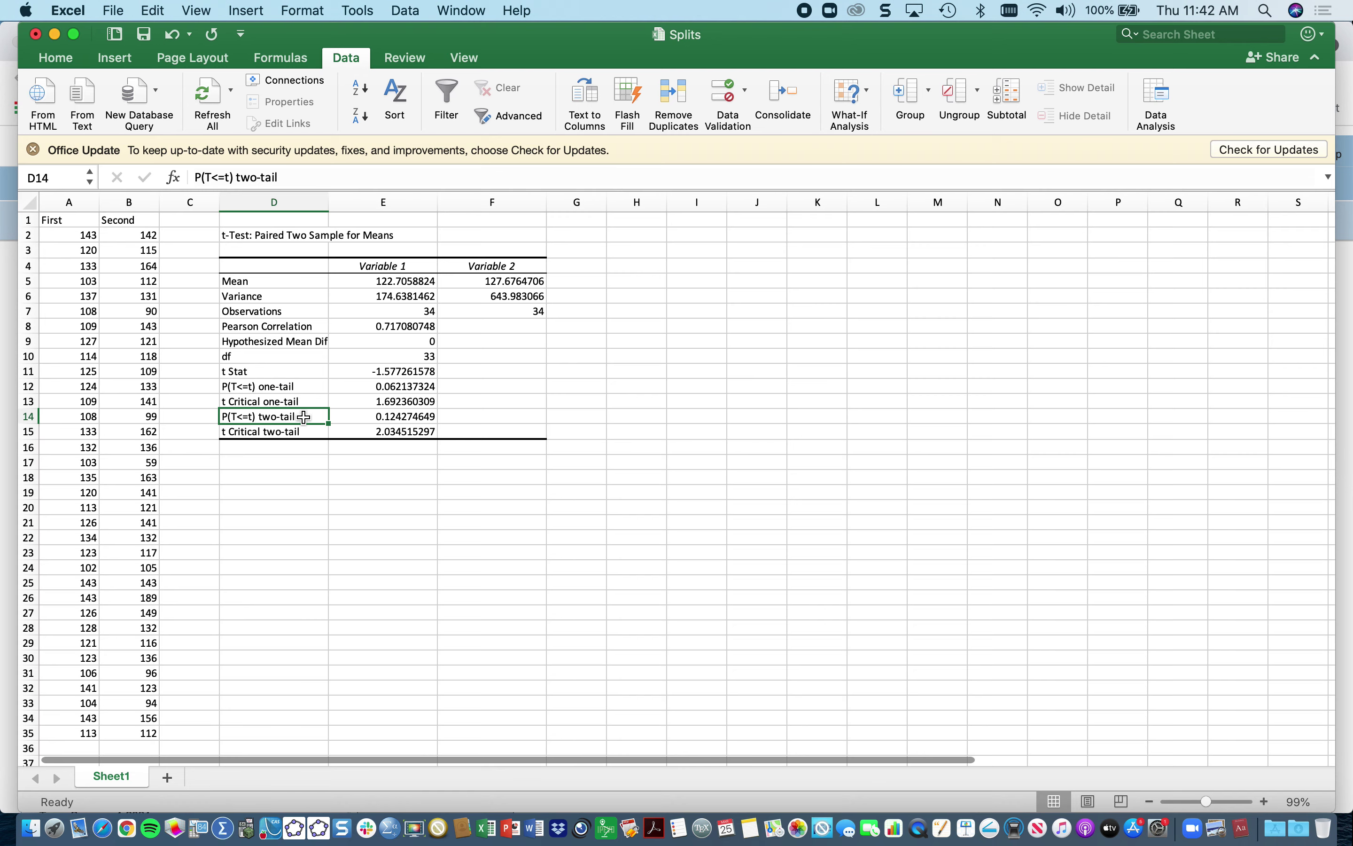
pyautogui.press('super+Tab')
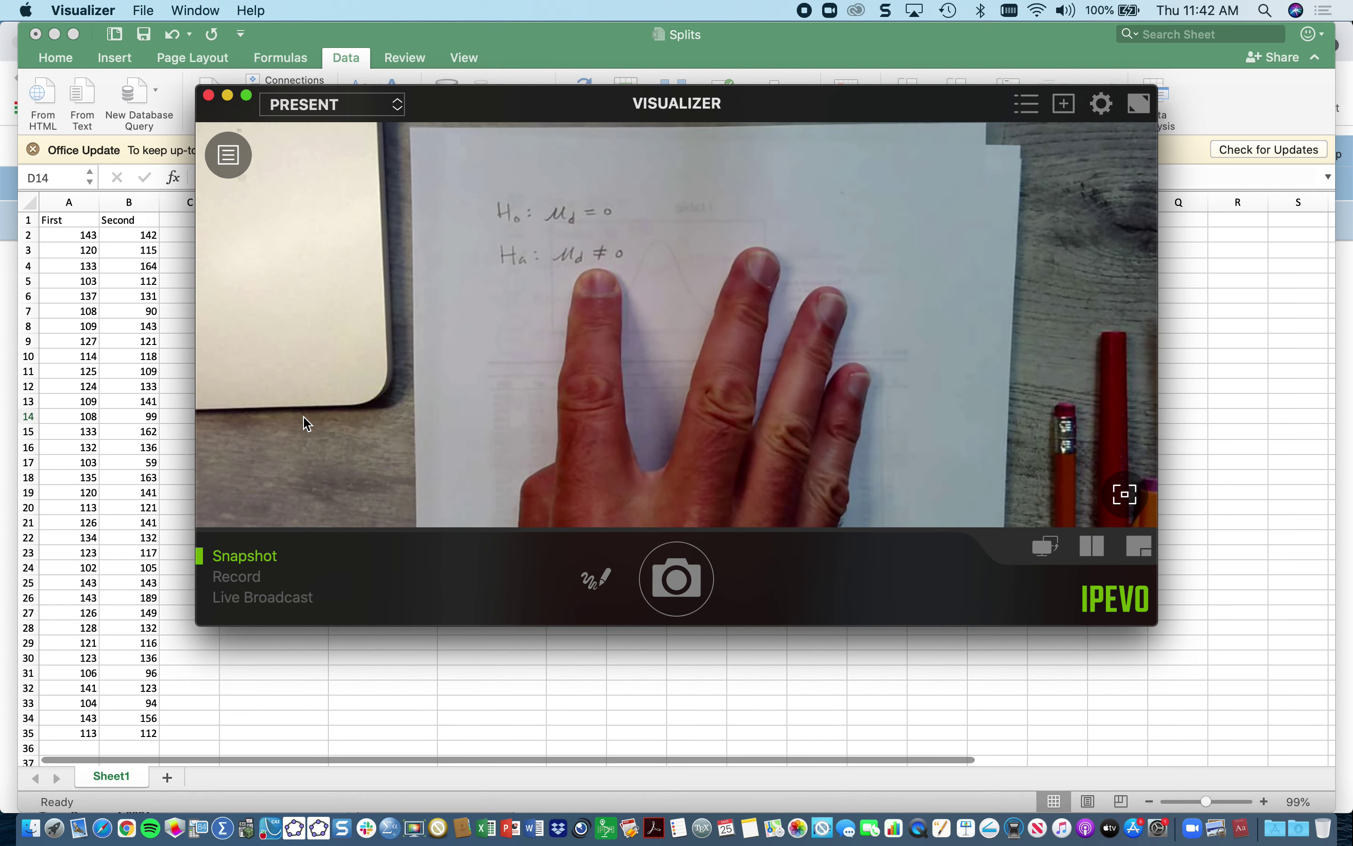
pyautogui.press('super+Tab')
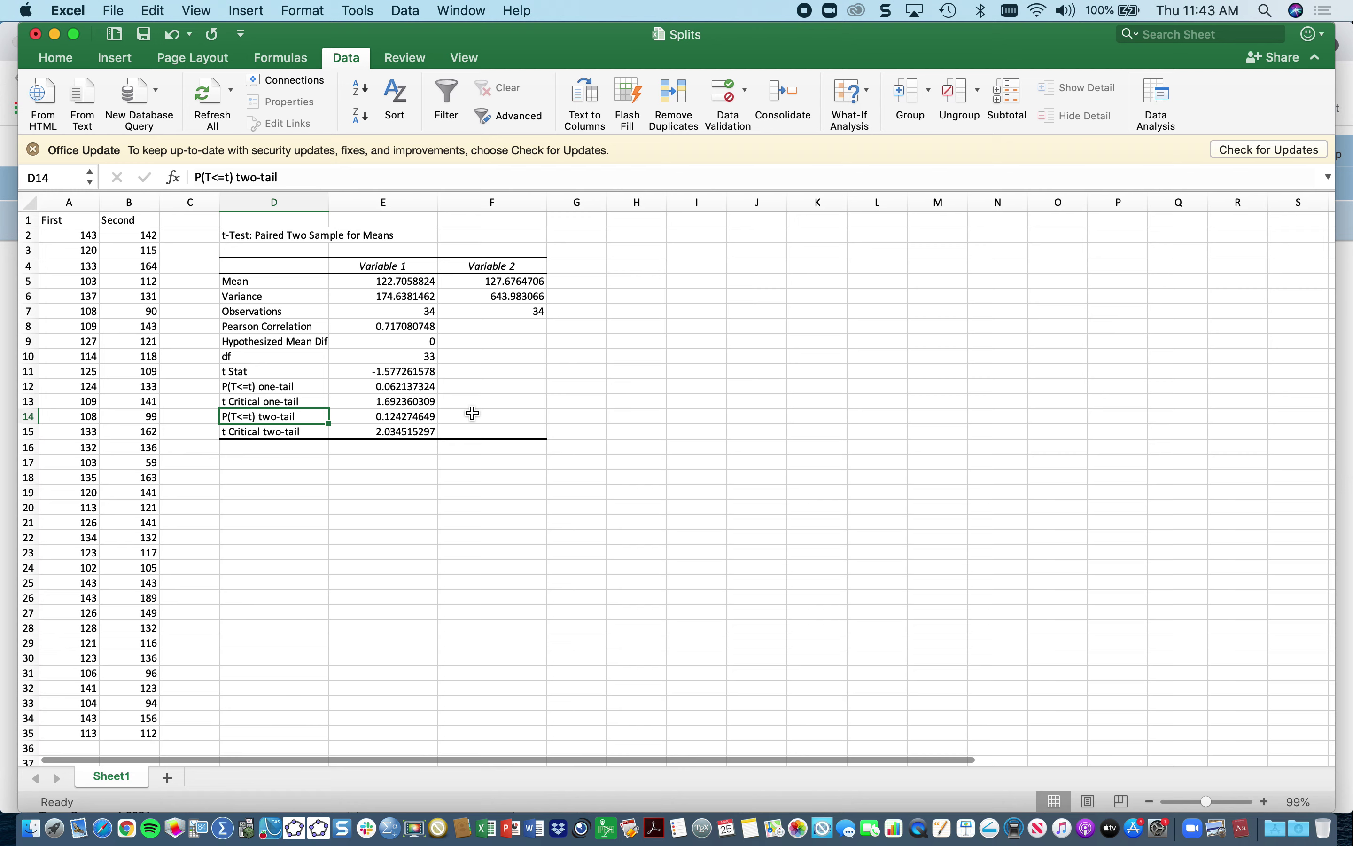
pyautogui.press('super+Tab')
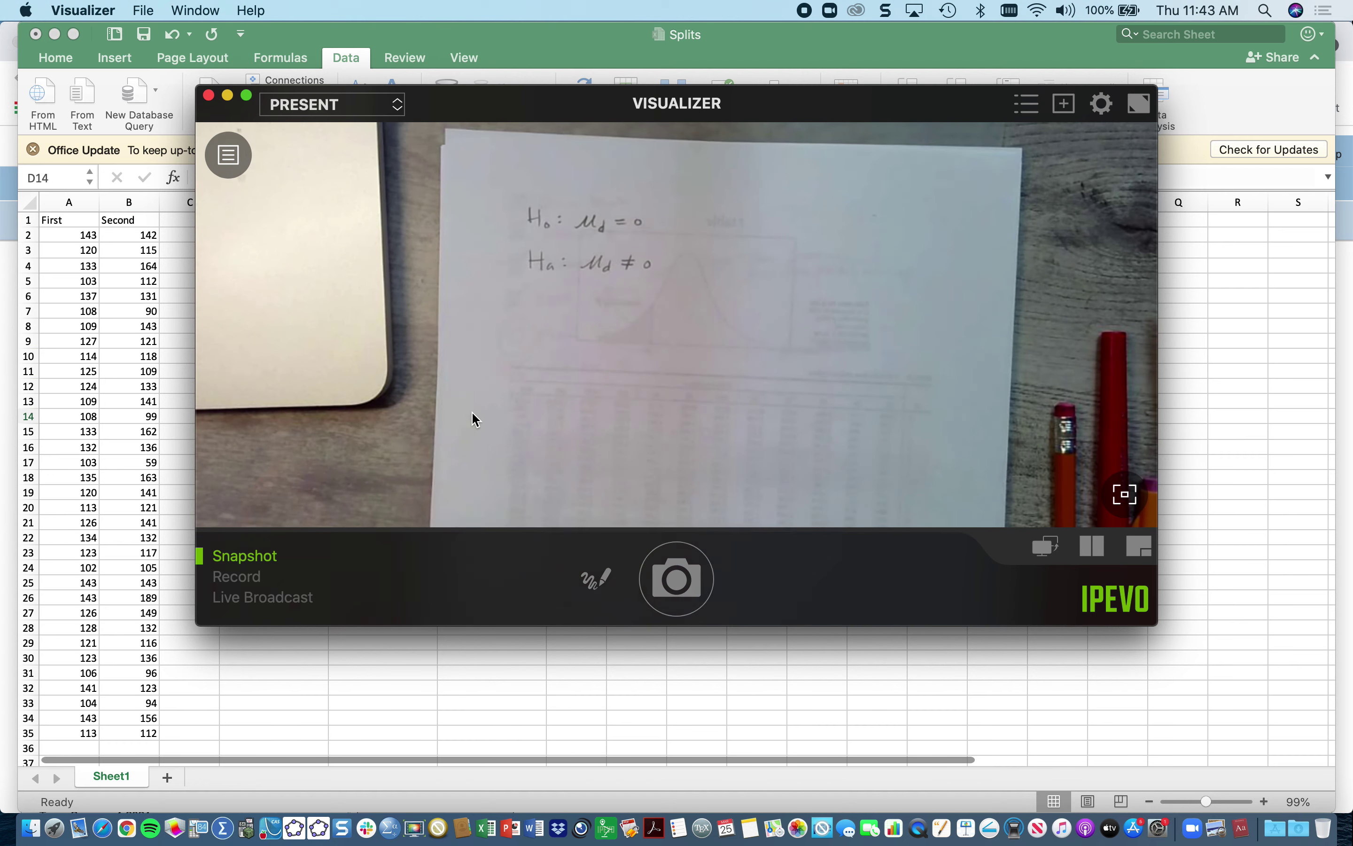
pyautogui.press('super+Tab')
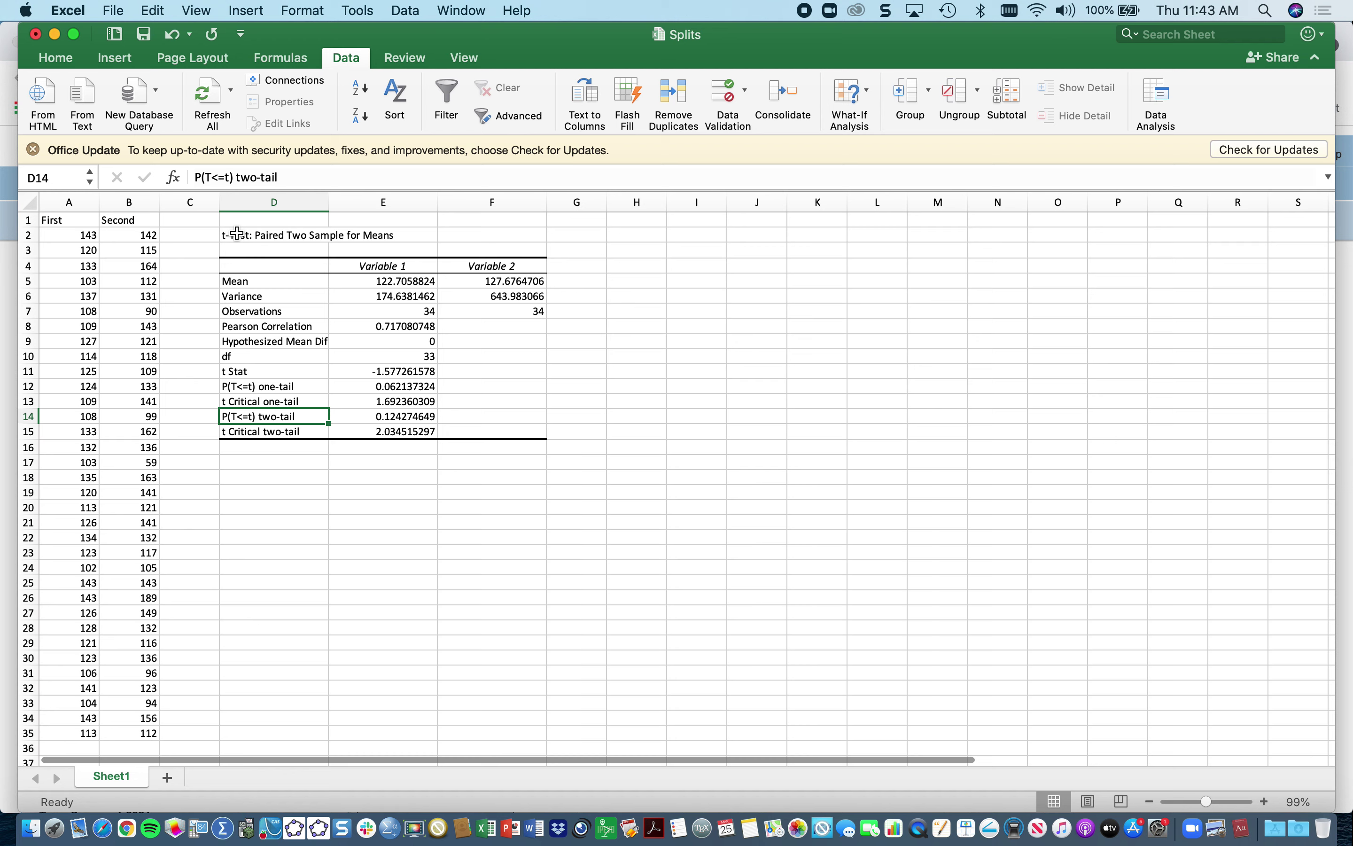
# Copy the t-test output table in D2:F15 and check its two-tail and one-tail p-values
pyautogui.moveTo(237, 234); pyautogui.dragTo(498, 438)
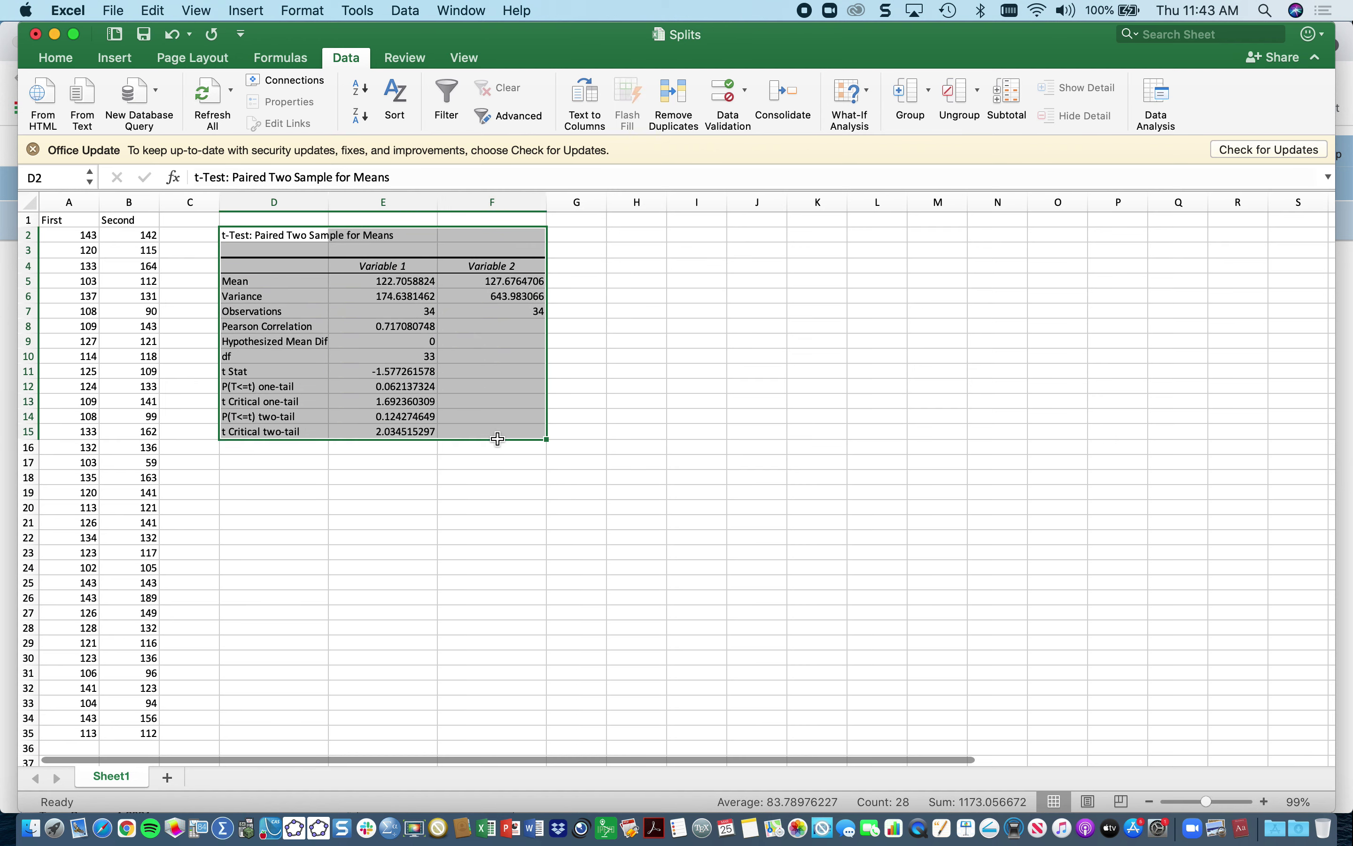
pyautogui.press('super+c')
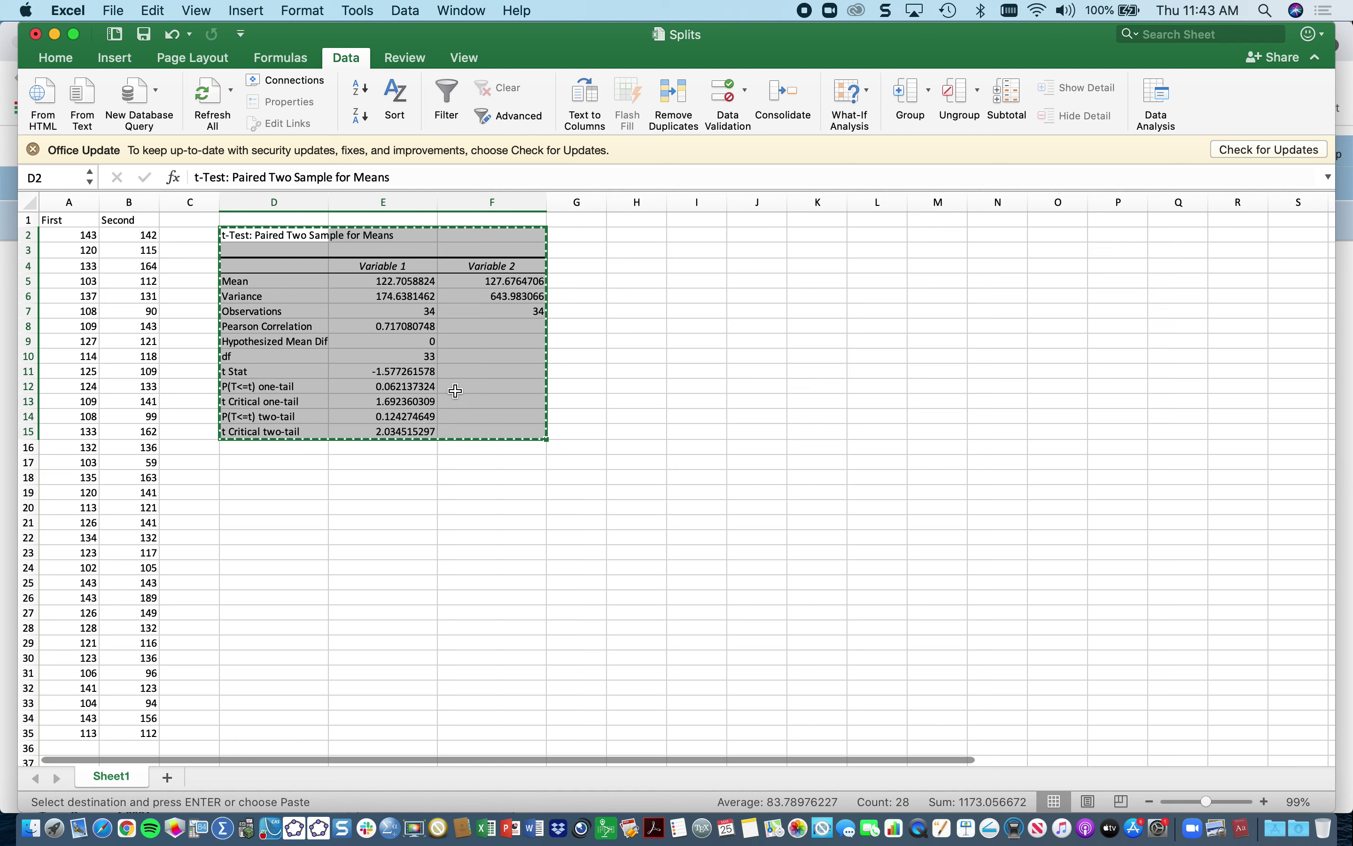
pyautogui.click(370, 417)
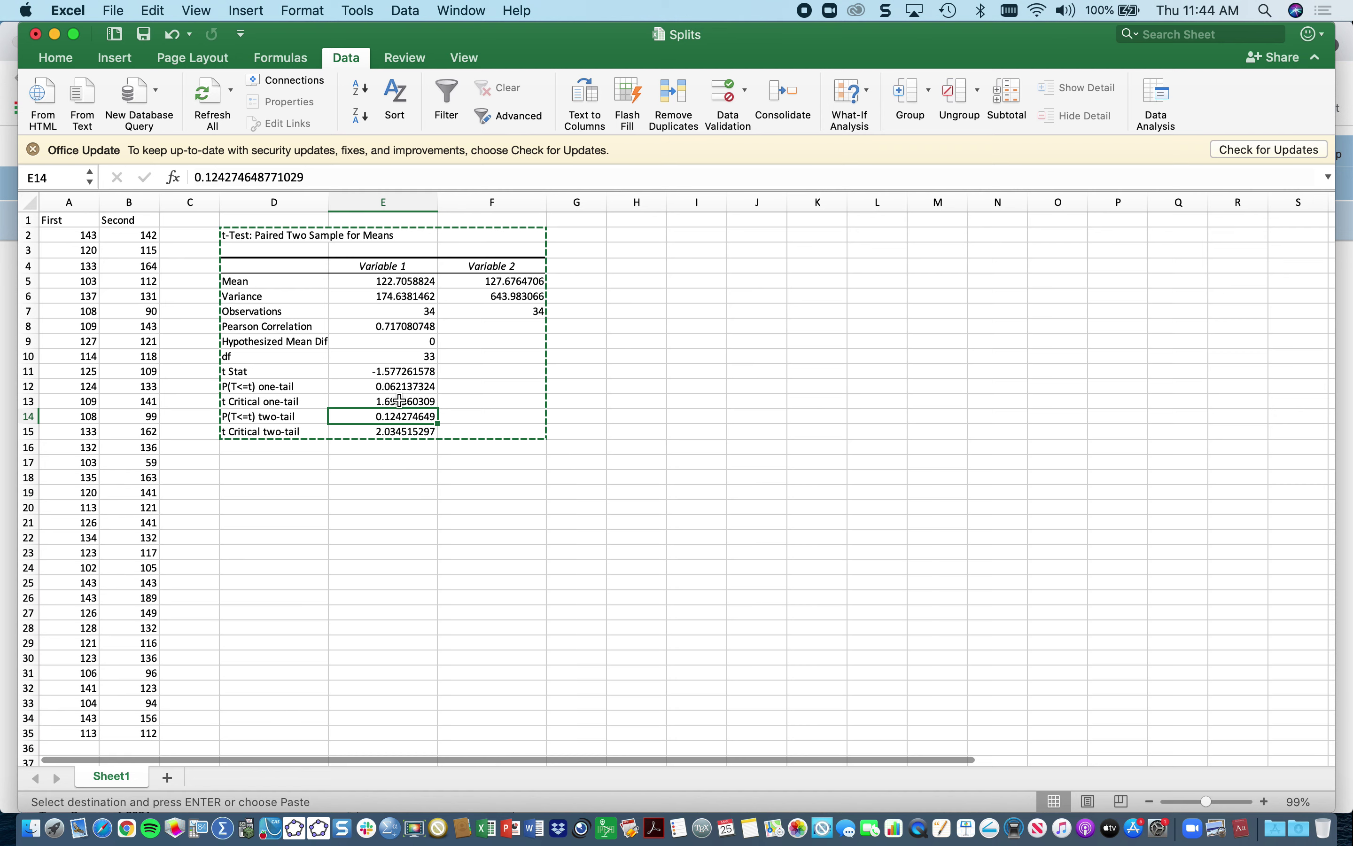
pyautogui.click(383, 387)
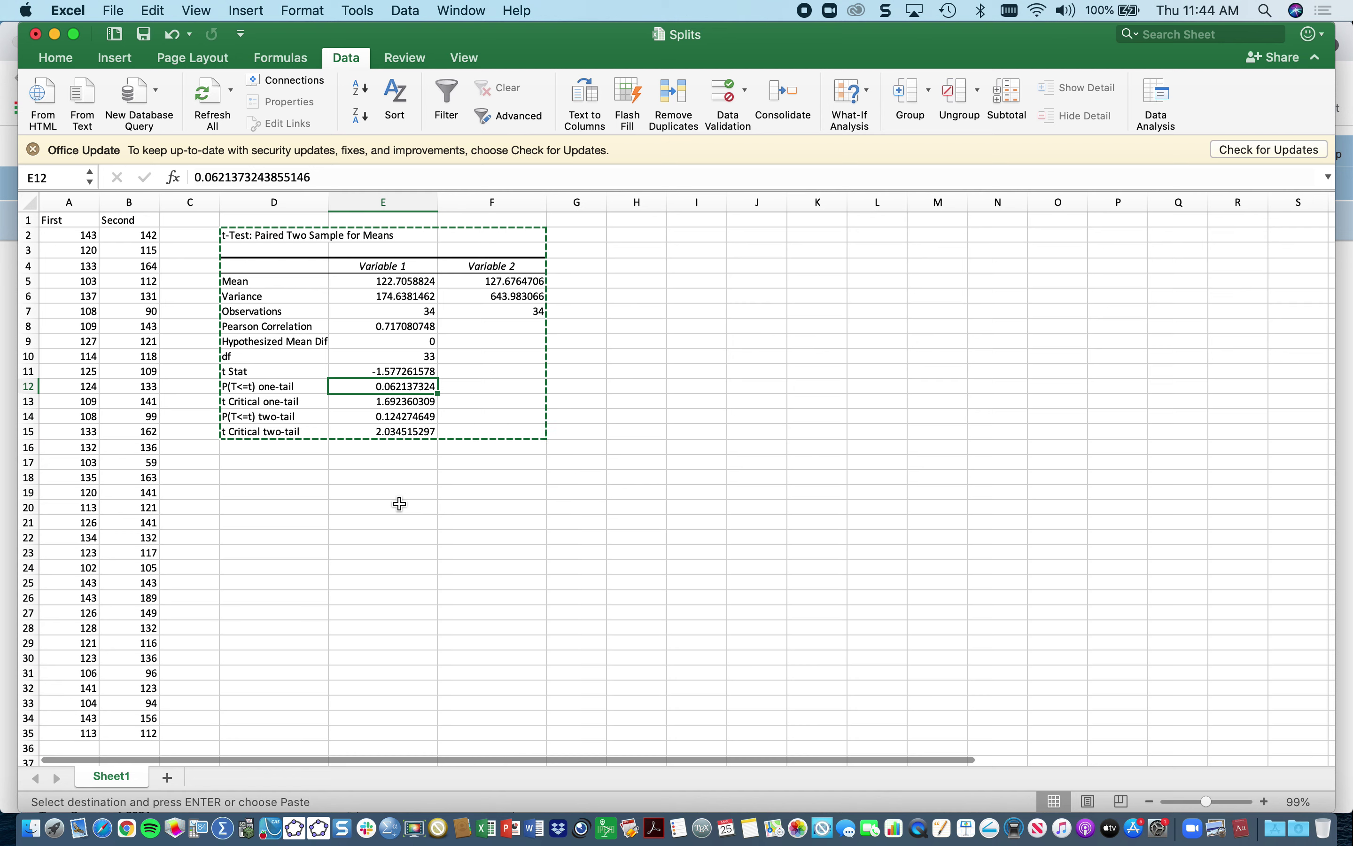
pyautogui.click(385, 521)
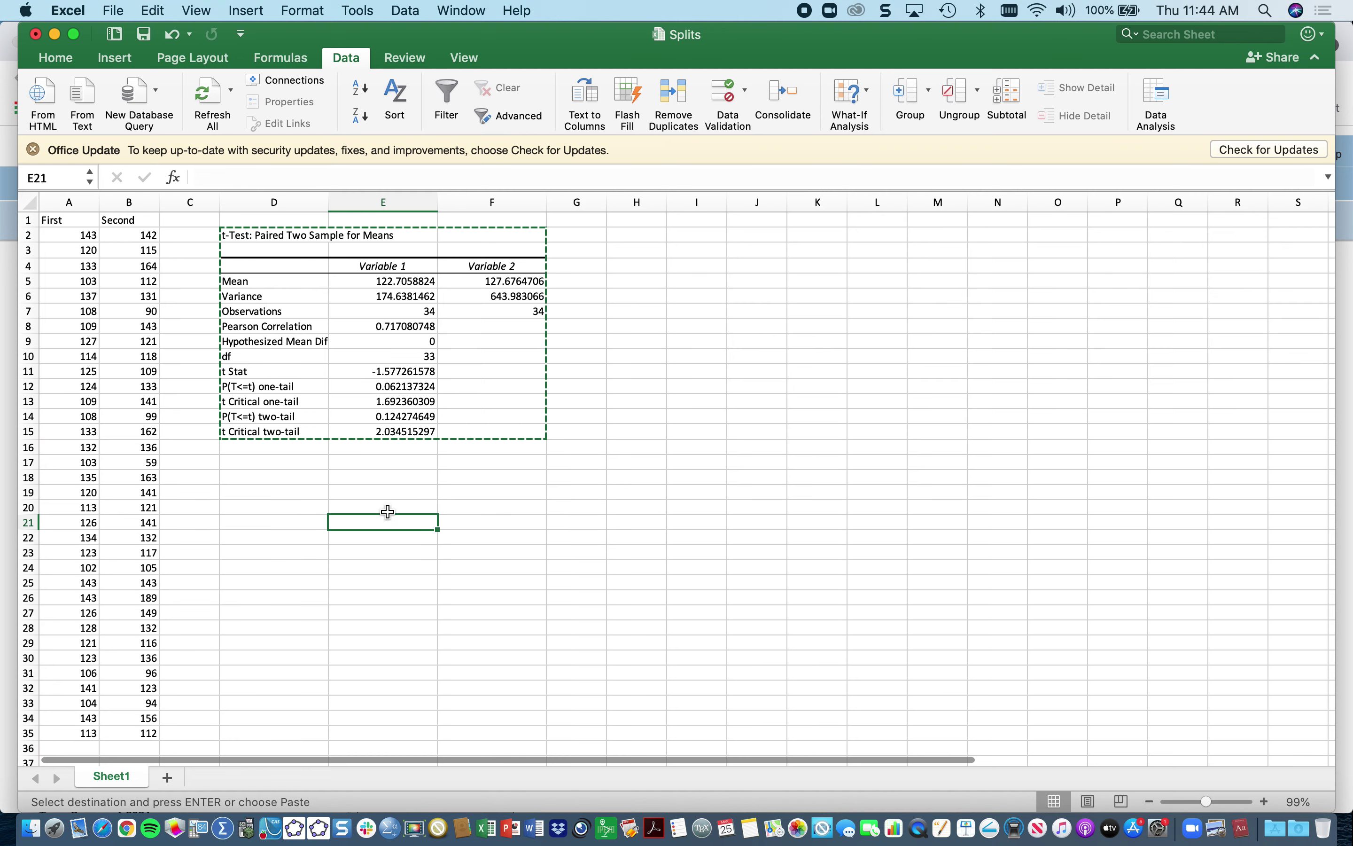